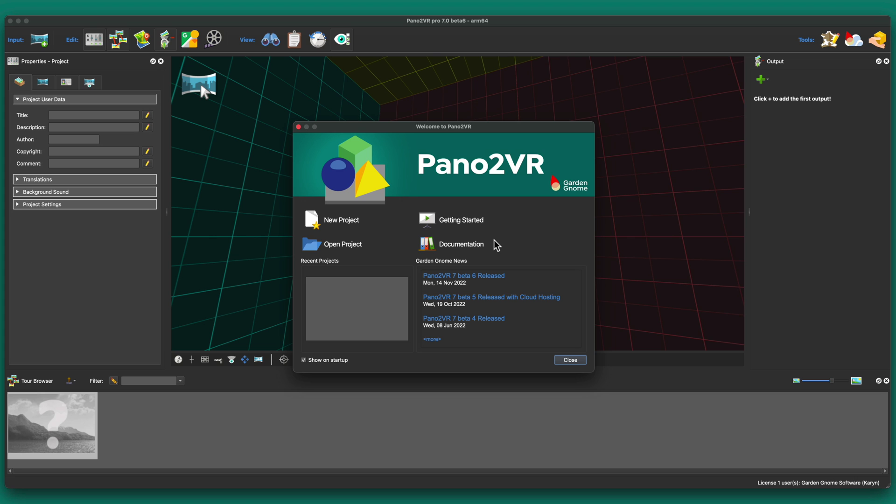
Start a new project and load panoramas pano-01.jpg through pano-06.jpg.
click(346, 221)
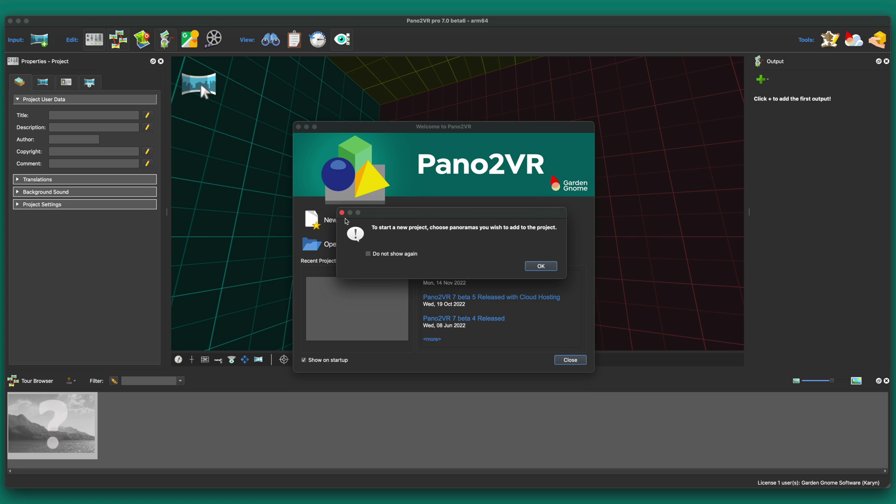
click(541, 266)
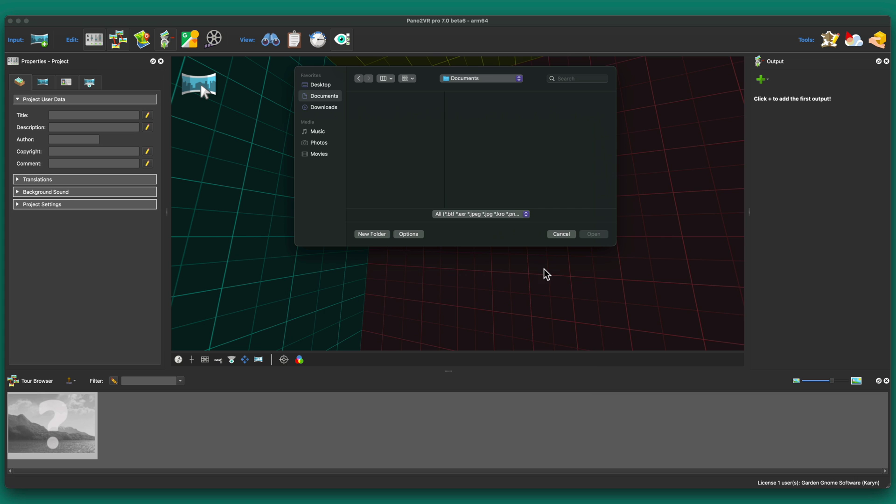
drag(449, 98, 452, 147)
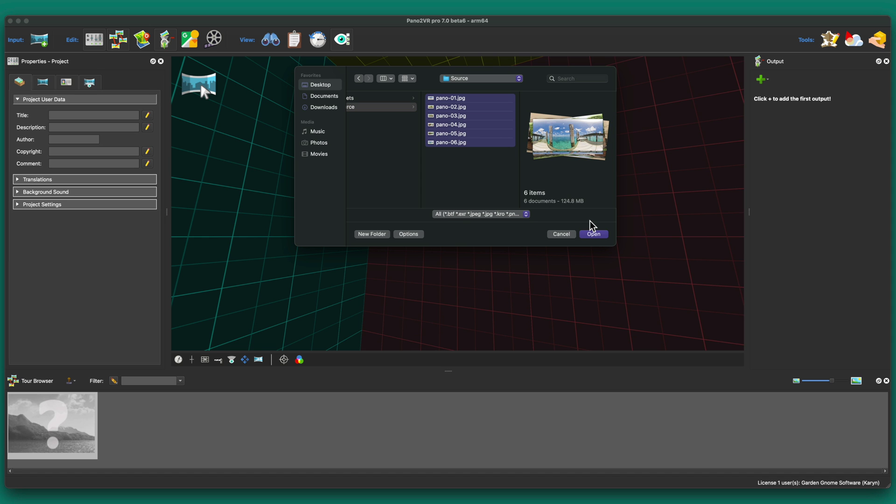
click(593, 235)
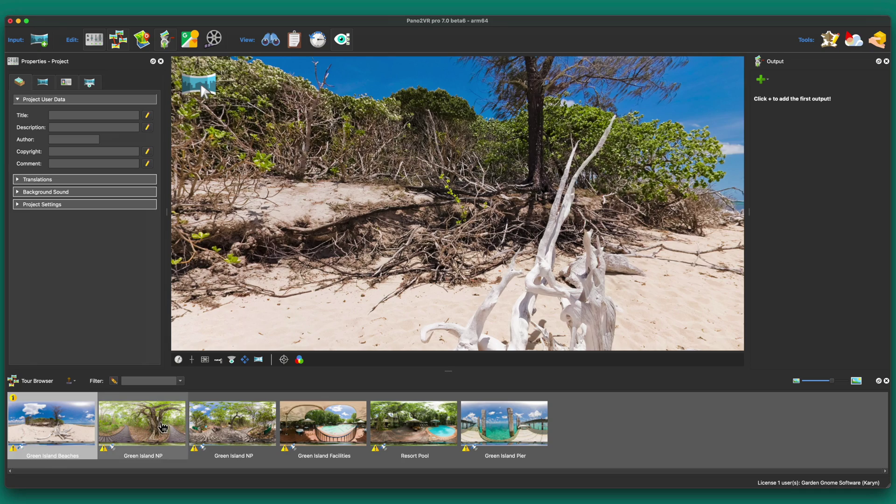
Preview the second, Green Island NP and Facilities pool panoramas, ending on the beach panorama.
click(162, 427)
click(252, 424)
click(316, 424)
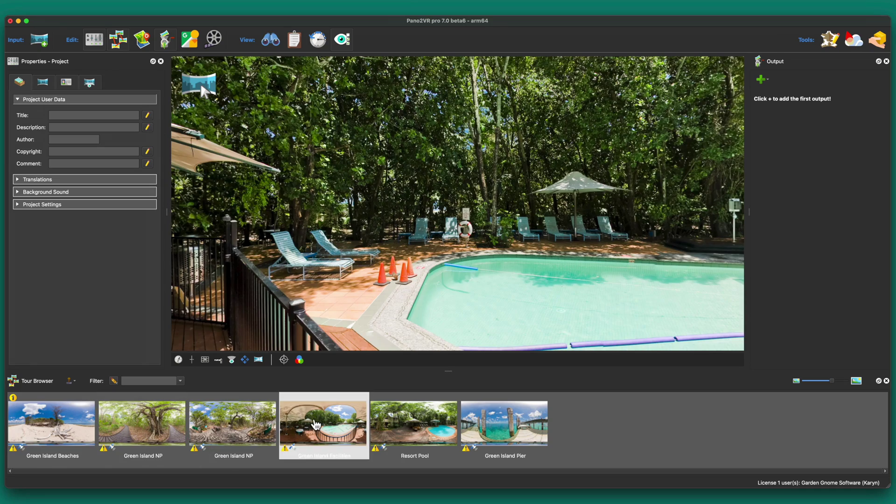
click(70, 430)
mouse_move(70, 430)
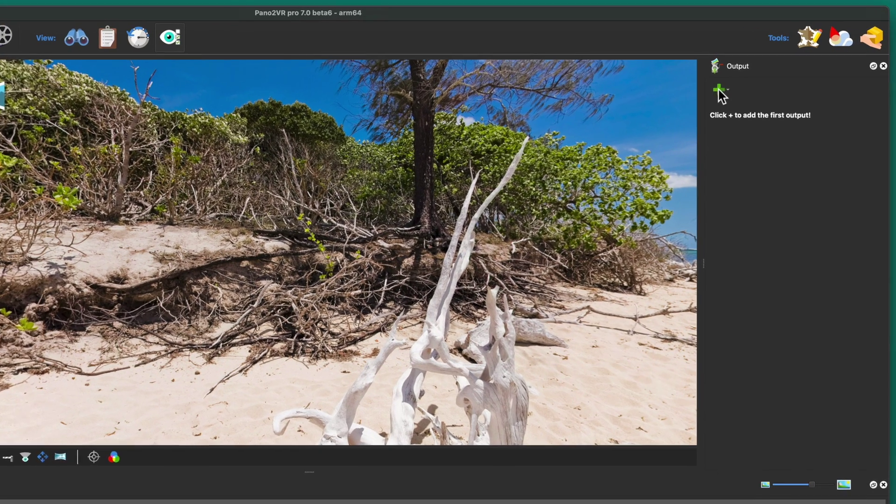
Add a new web output that uses the feather_orb.ggsk skin.
click(719, 89)
click(732, 104)
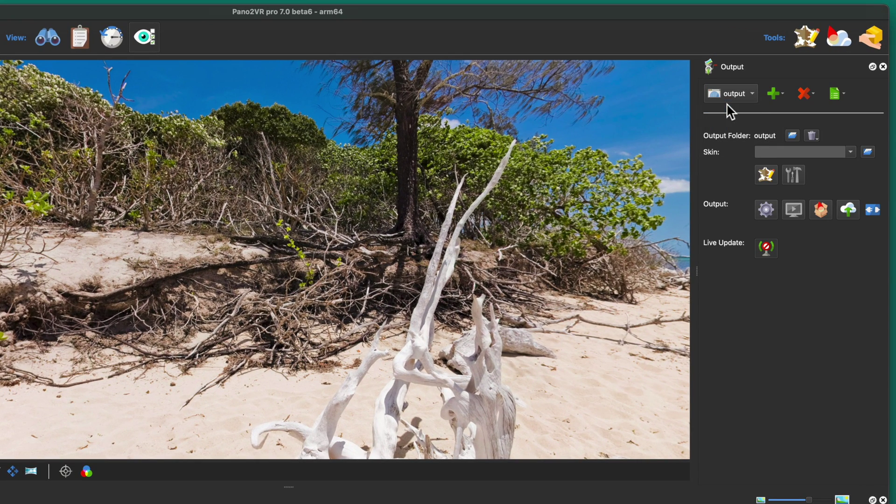
click(851, 152)
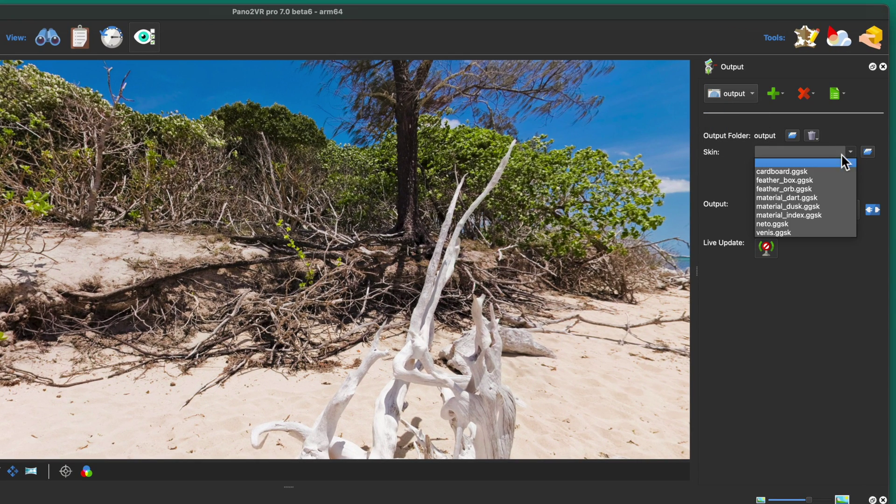
click(824, 189)
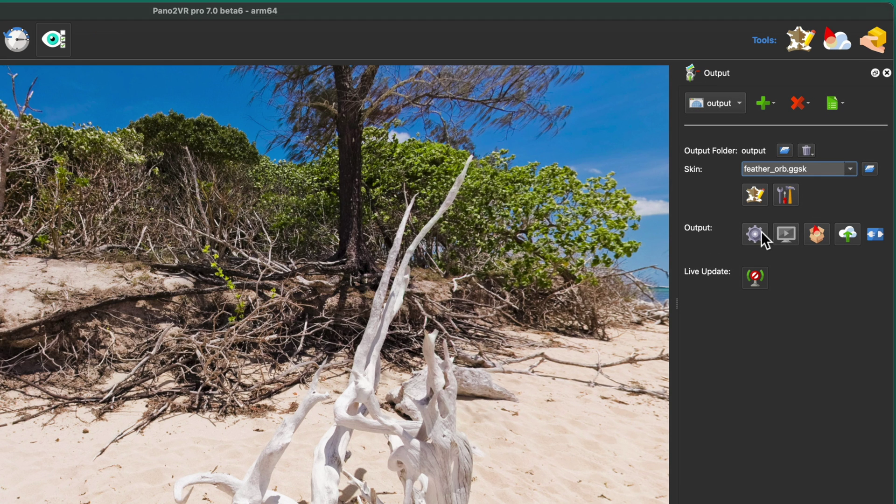
Generate the output, saving the project as 'Green Island' when prompted.
click(760, 232)
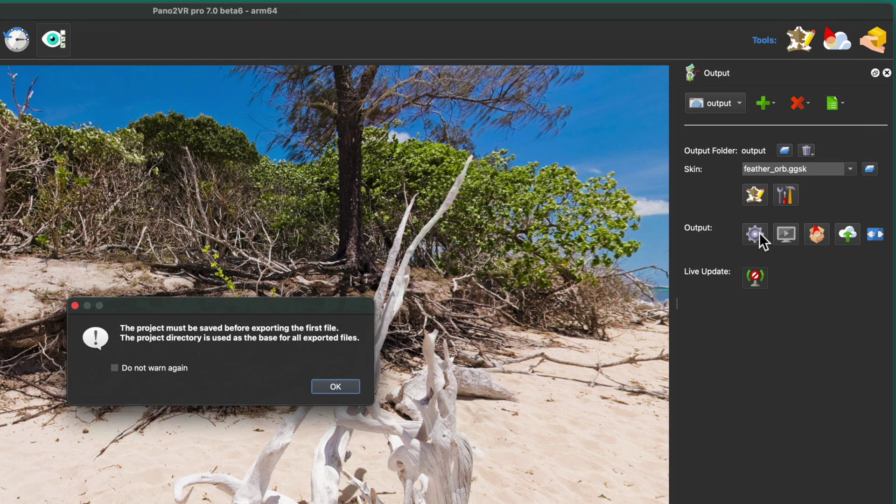
click(329, 387)
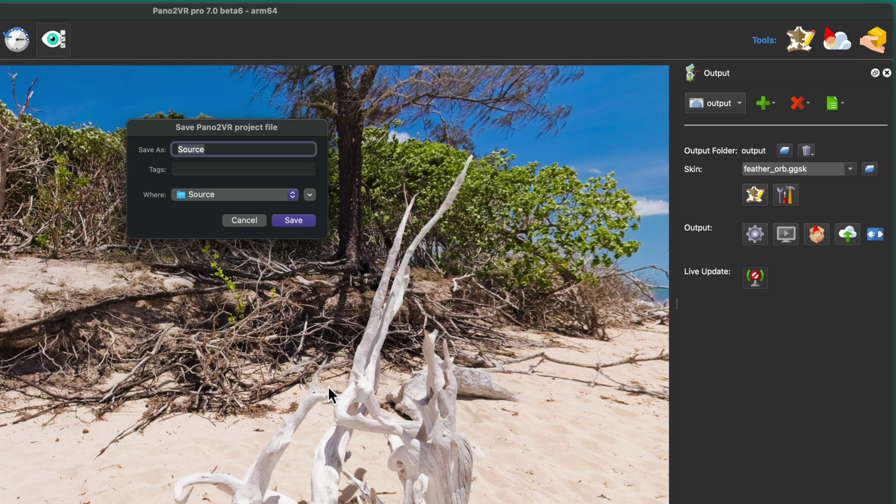
text(Green Island)
key(Return)
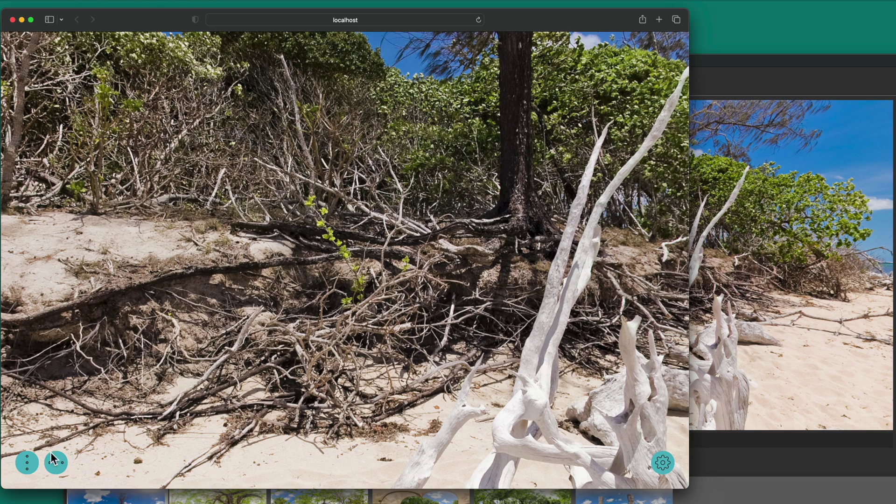
Browse the tour's forest, boardwalk, pool and beach scenes, ending on Green Island NP.
click(55, 463)
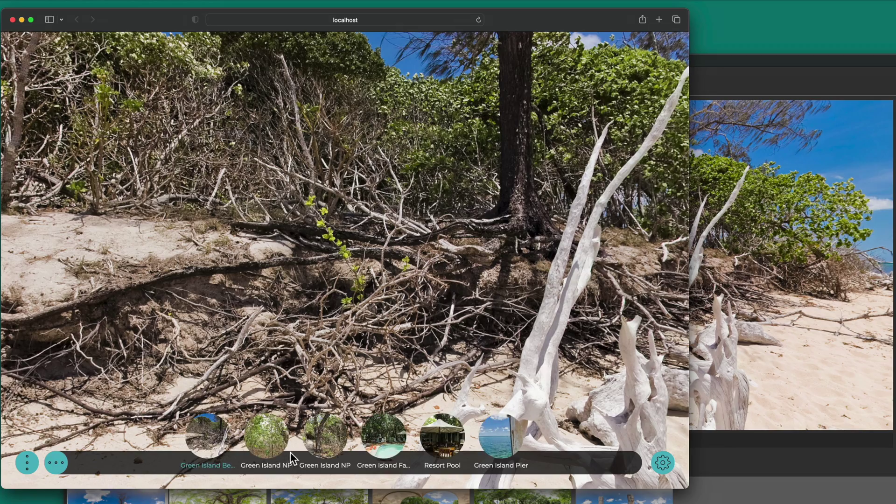
click(275, 444)
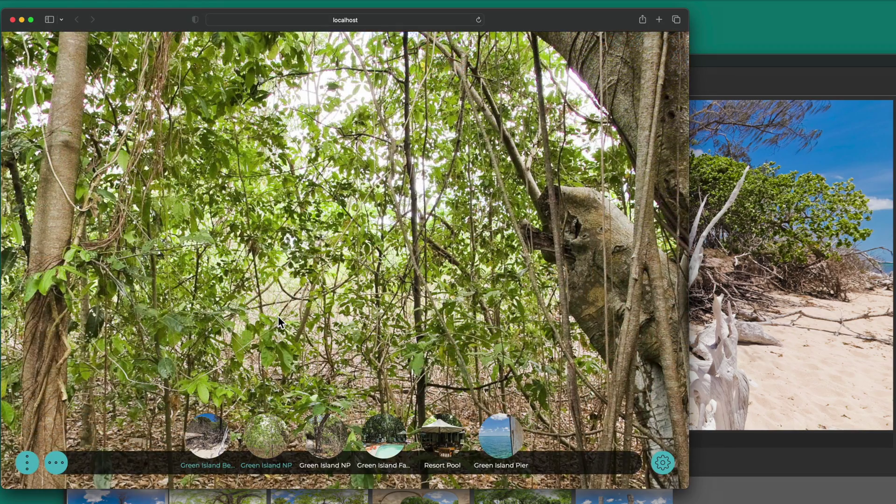
click(325, 436)
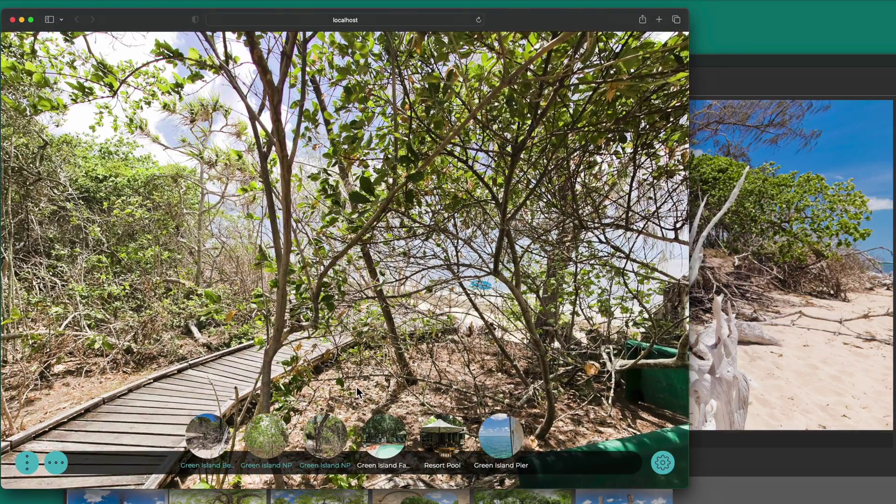
click(378, 427)
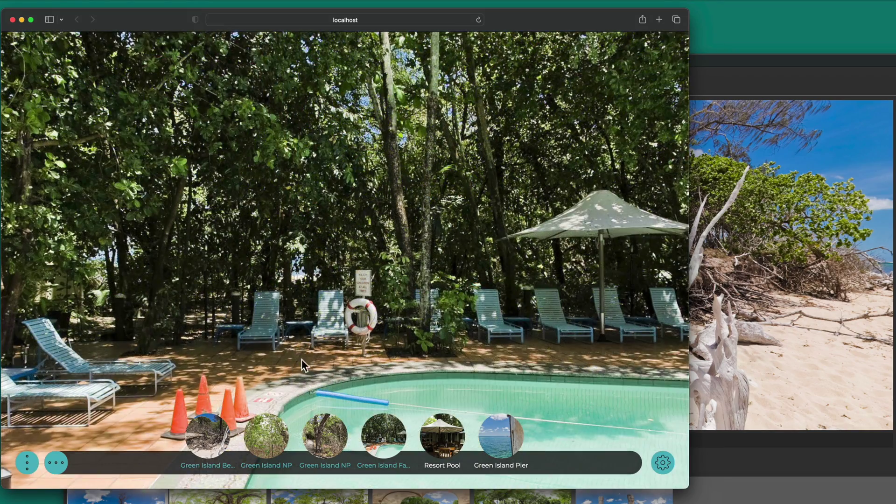
drag(302, 360, 530, 337)
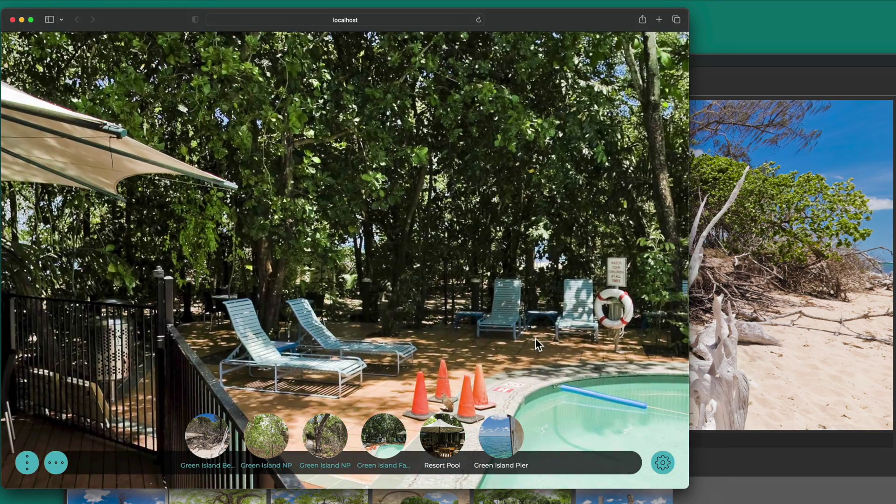
click(209, 436)
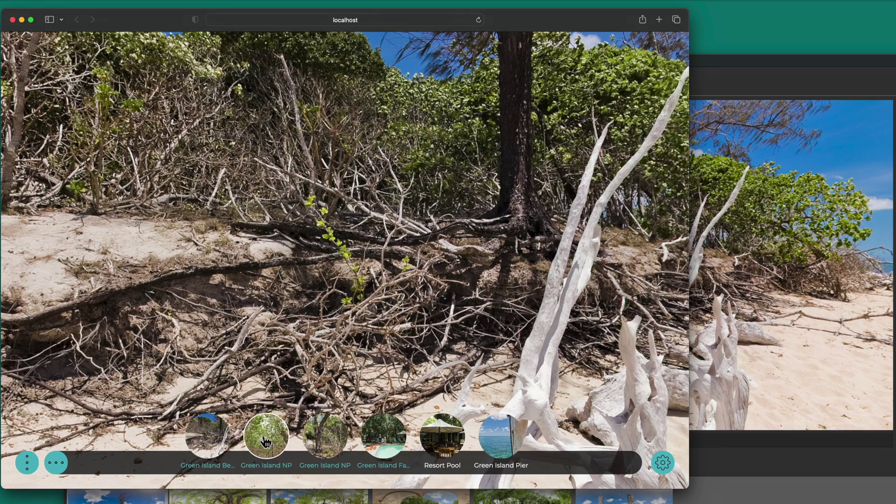
click(321, 441)
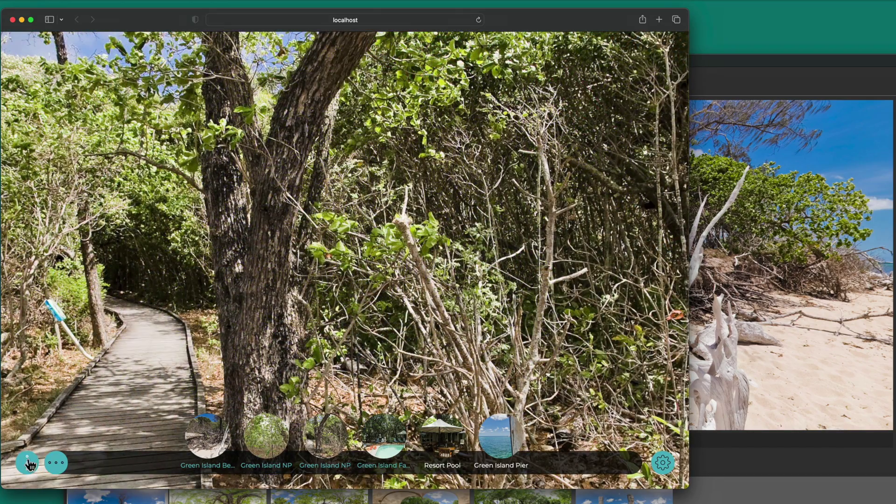
click(30, 464)
click(665, 463)
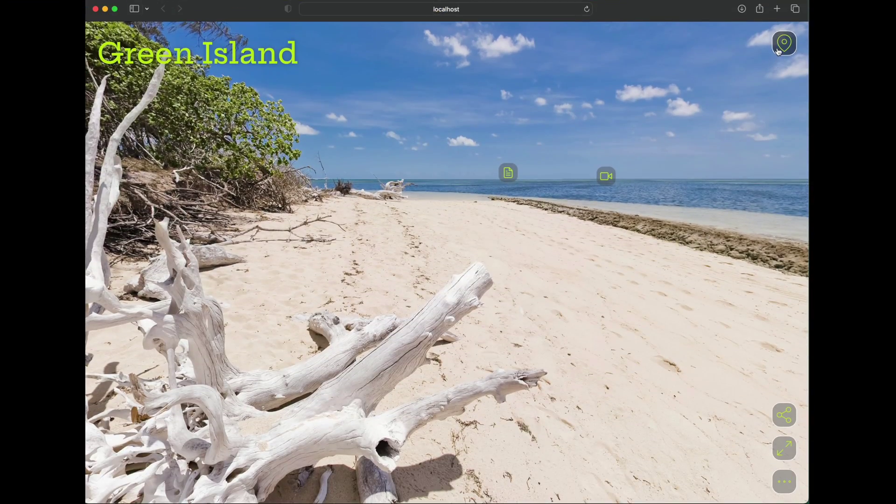
click(779, 51)
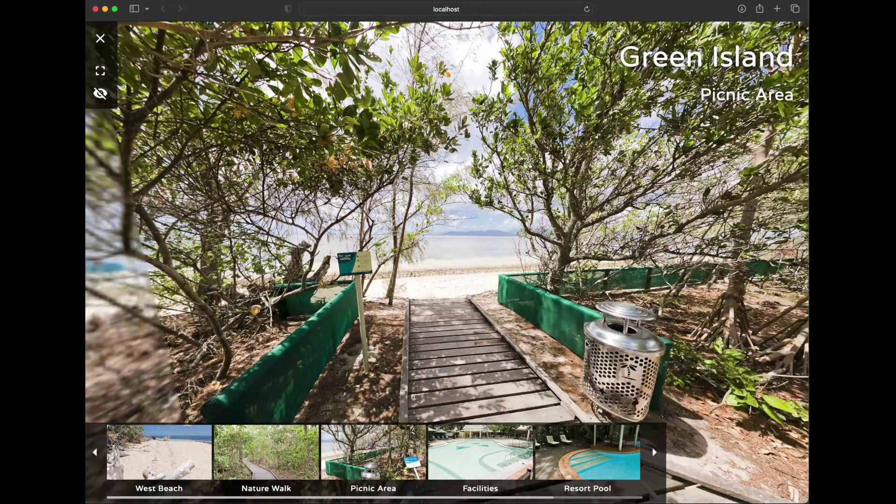
drag(303, 334, 569, 335)
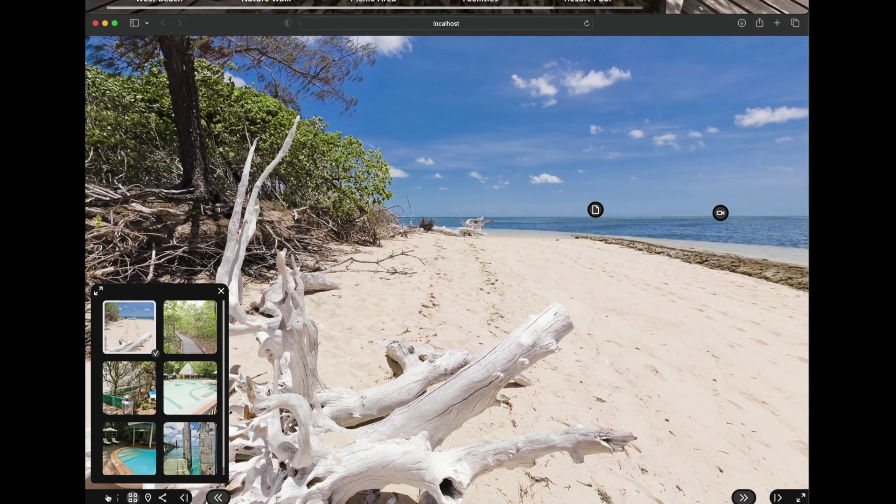
scroll(179, 412, down, 1)
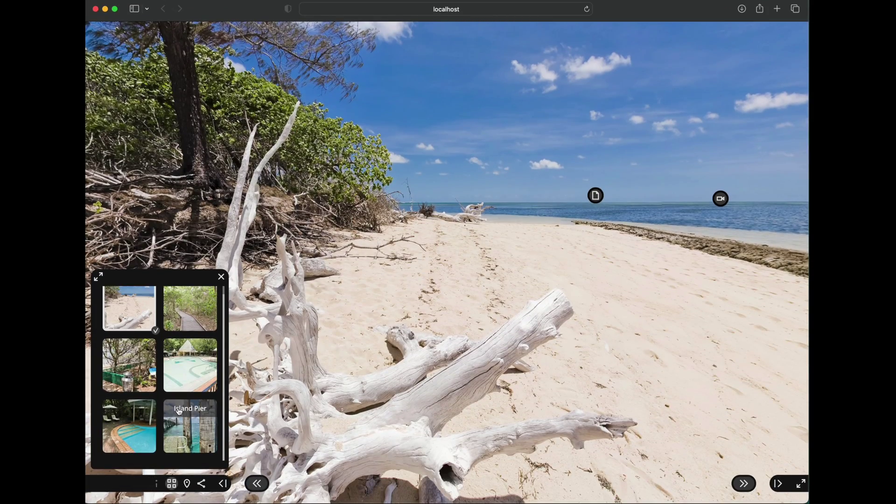
click(207, 433)
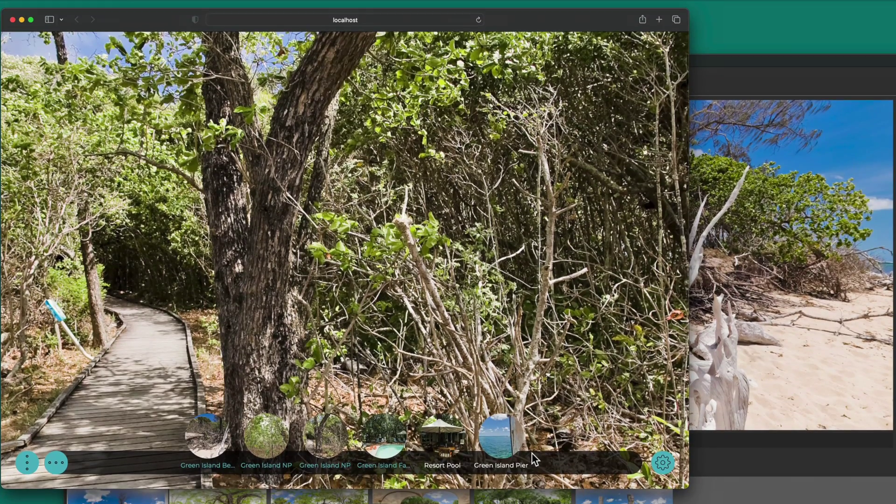
Set the project title to 'Green Island' and check it in the Safari preview.
click(202, 427)
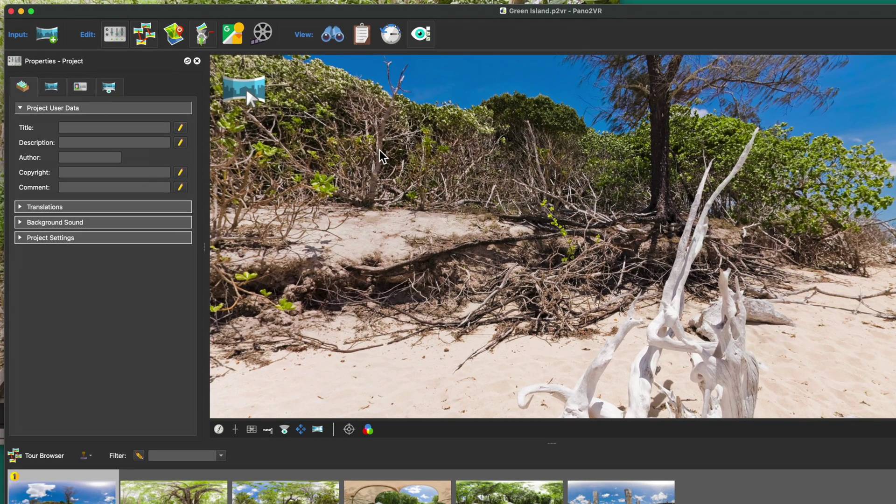
click(112, 128)
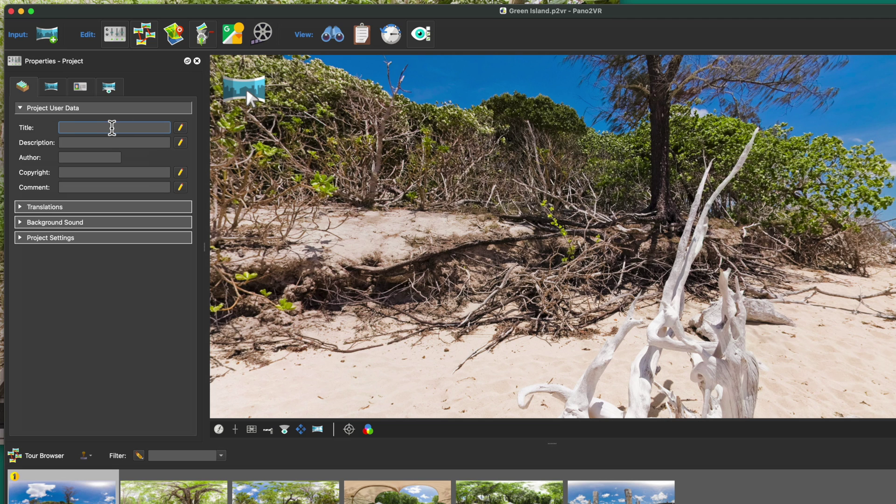
text(Green Island)
click(252, 154)
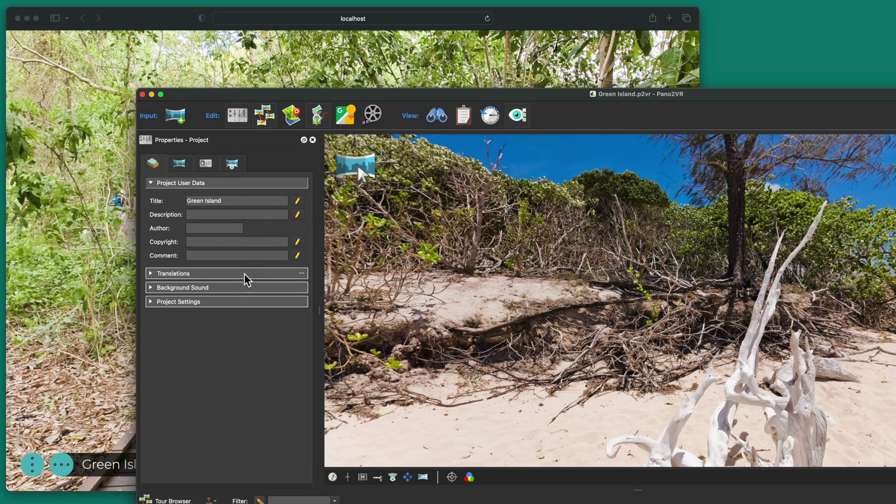
click(104, 357)
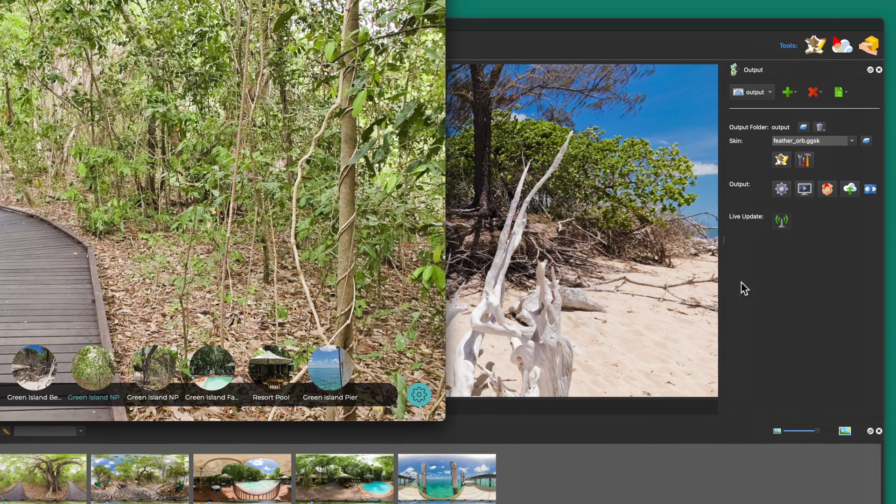
click(744, 288)
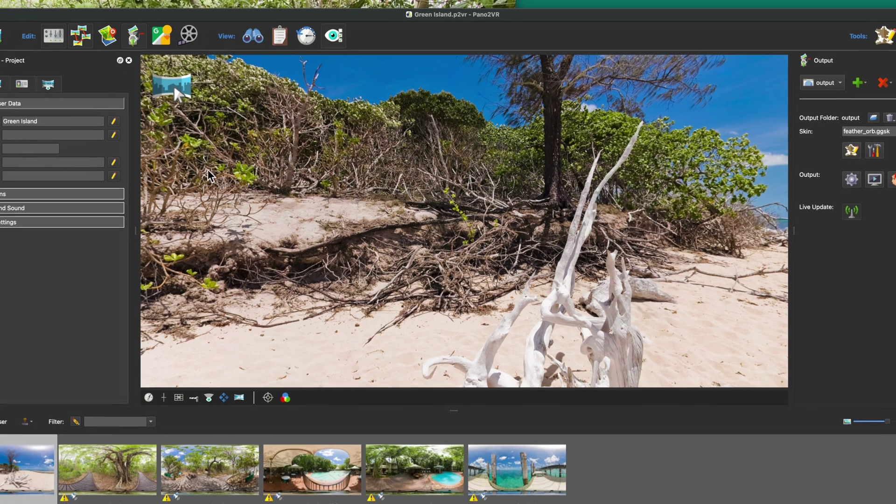
Retitle the first two panoramas 'East Beach' and 'Nature Walk'.
click(25, 85)
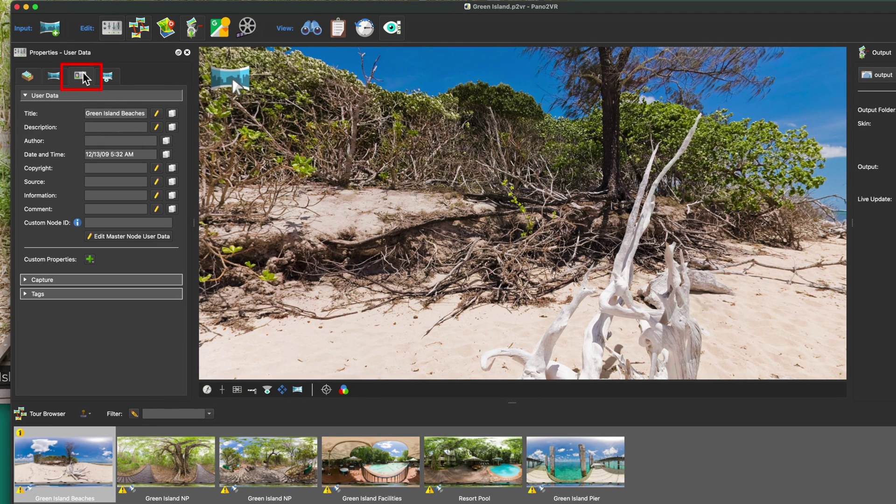
triple_click(105, 114)
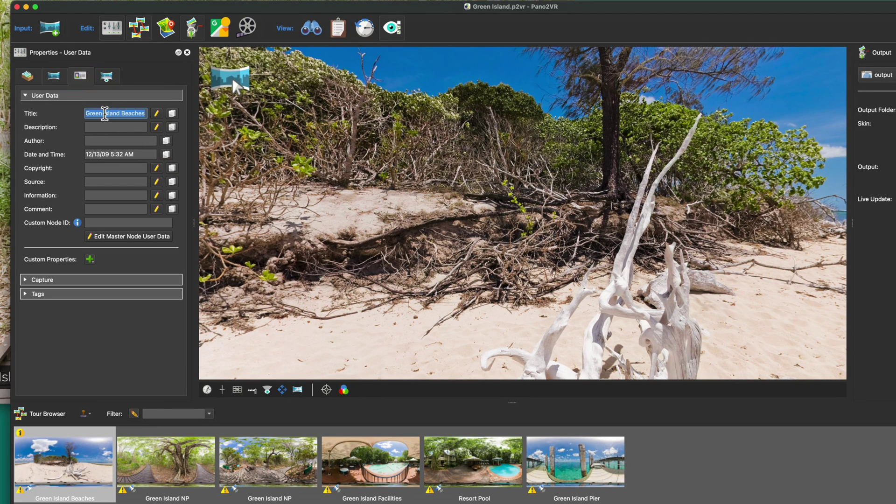
text(East Beach)
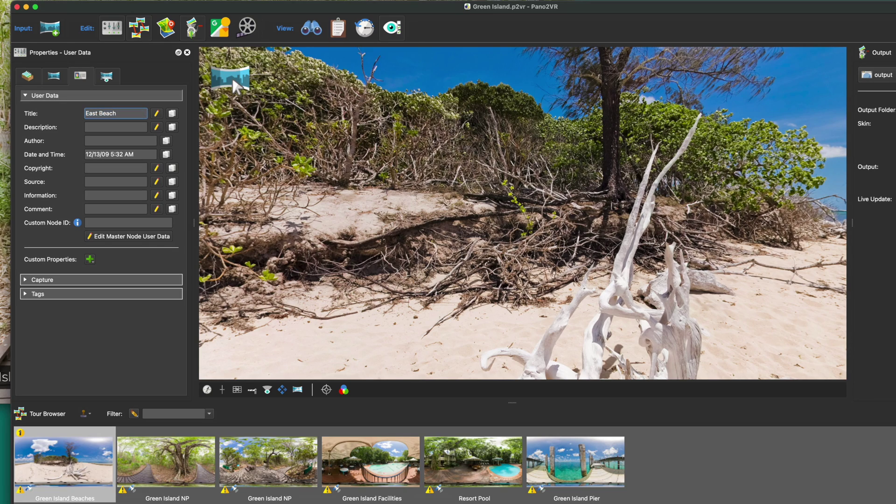
click(161, 445)
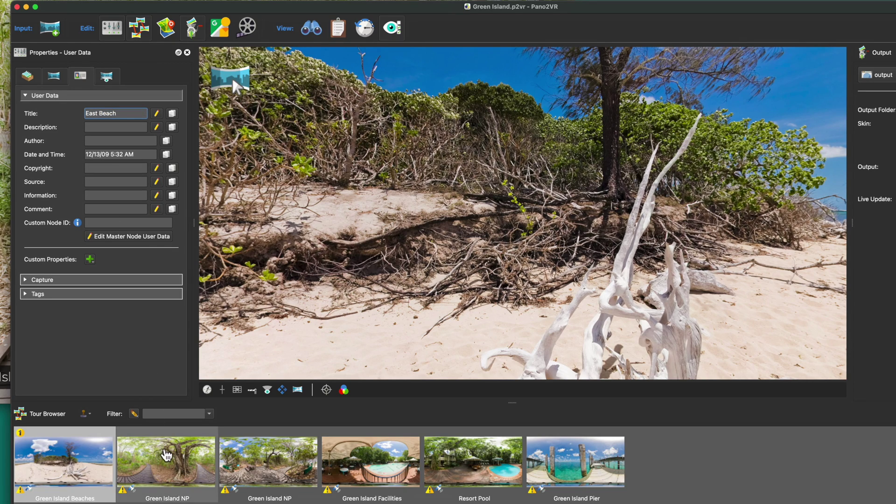
triple_click(105, 114)
text(Nature Walk)
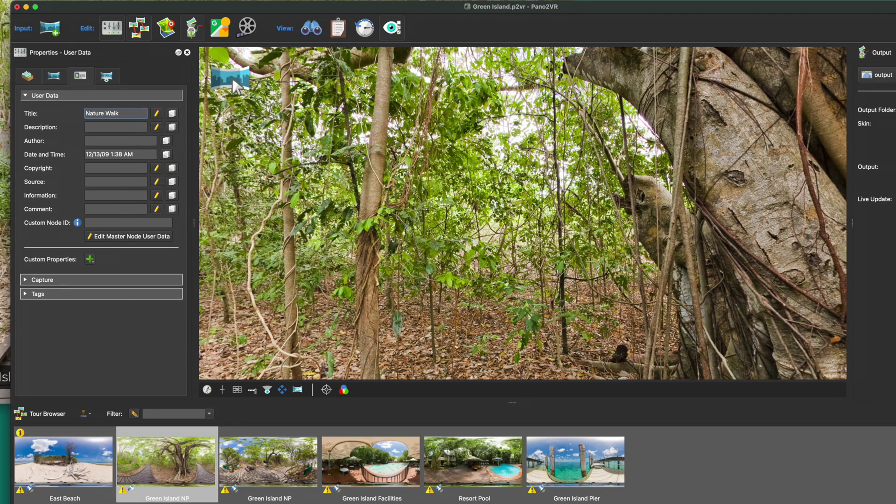
key(Return)
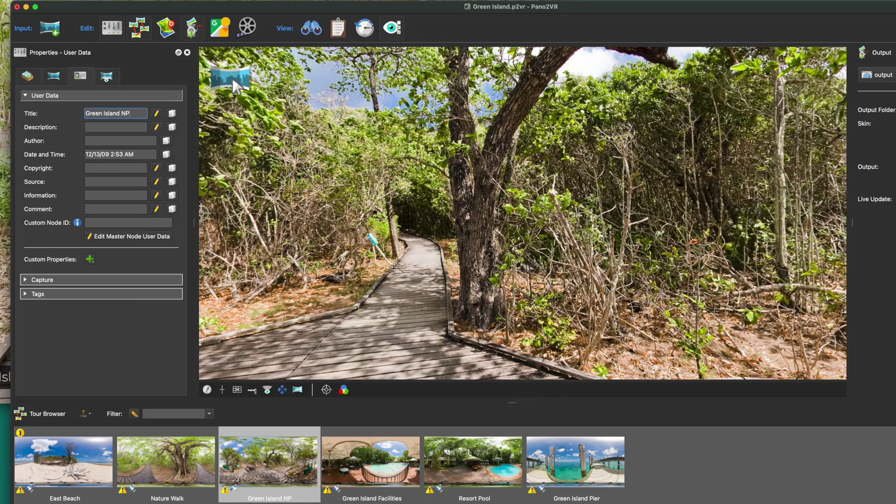
Retitle the next panoramas 'Picnic Area' and 'Facilities', then step through to the pier.
key(super+a)
text(Pi)
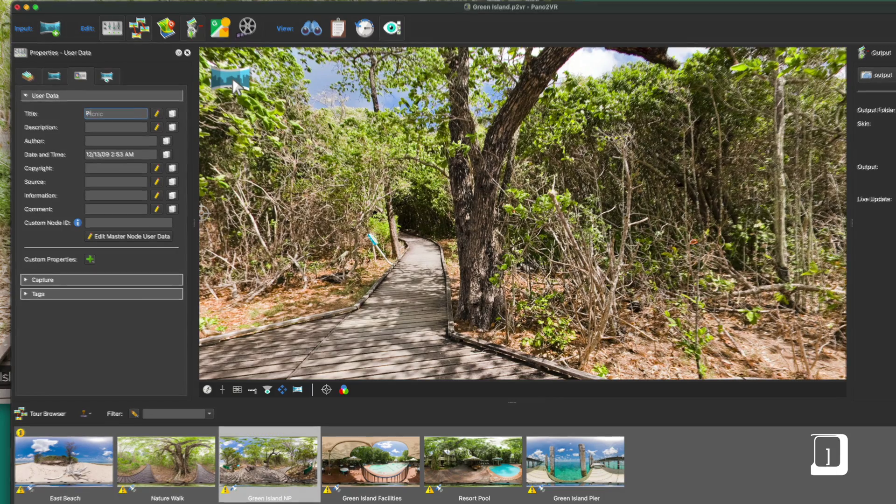
text(cnic Area)
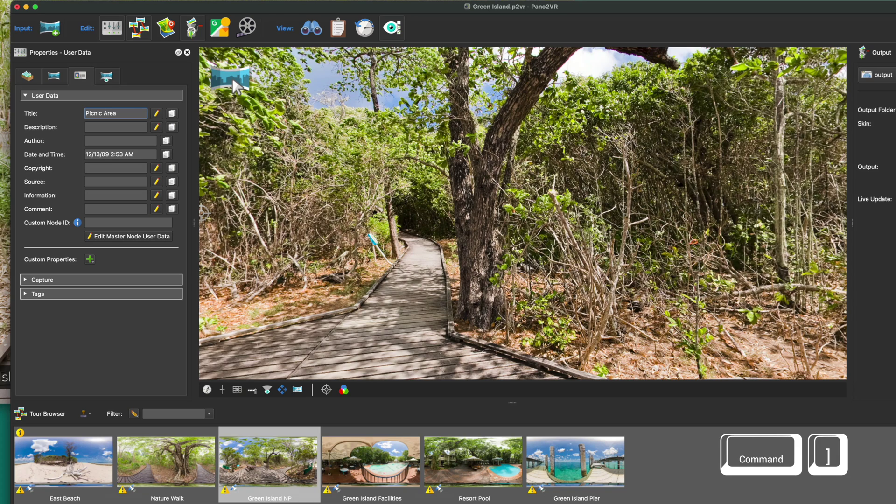
key(super+bracketright)
key(ctrl+bracketright)
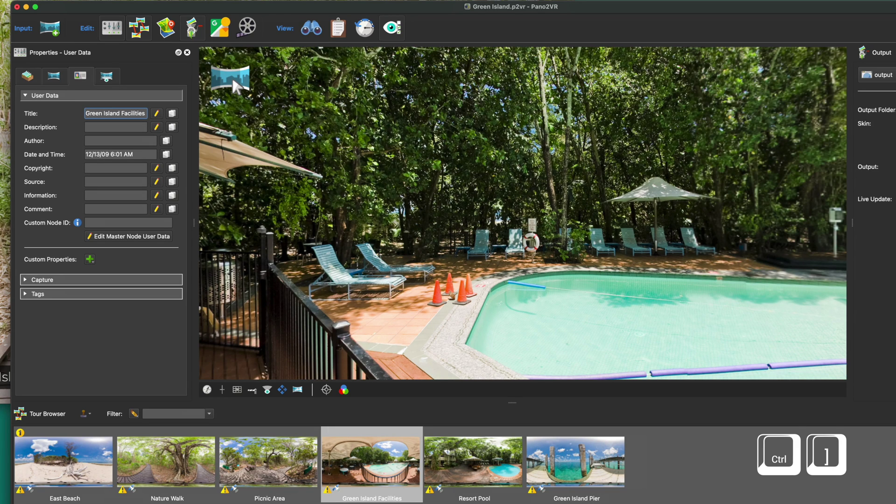
drag(120, 114, 56, 114)
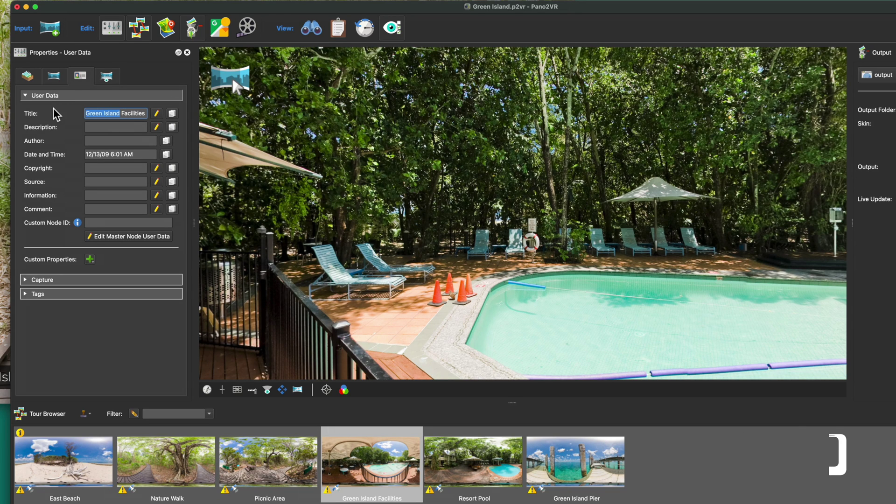
key(BackSpace)
key(super+bracketright)
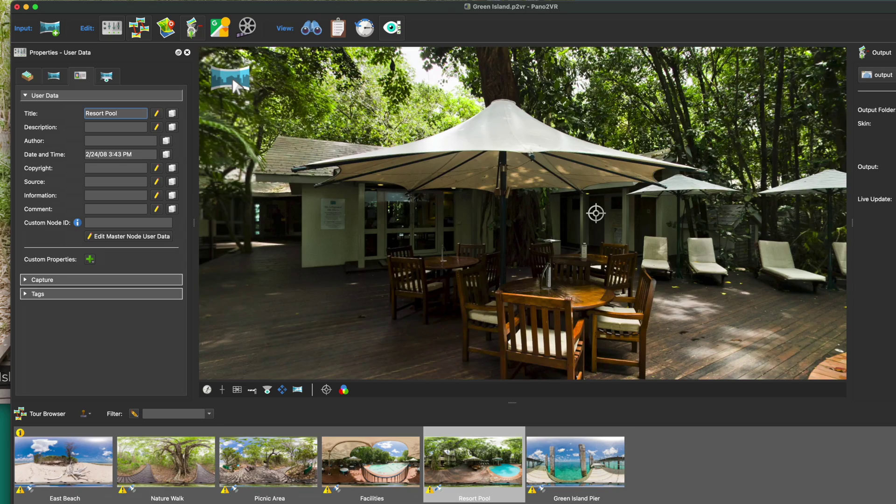
key(super+bracketright)
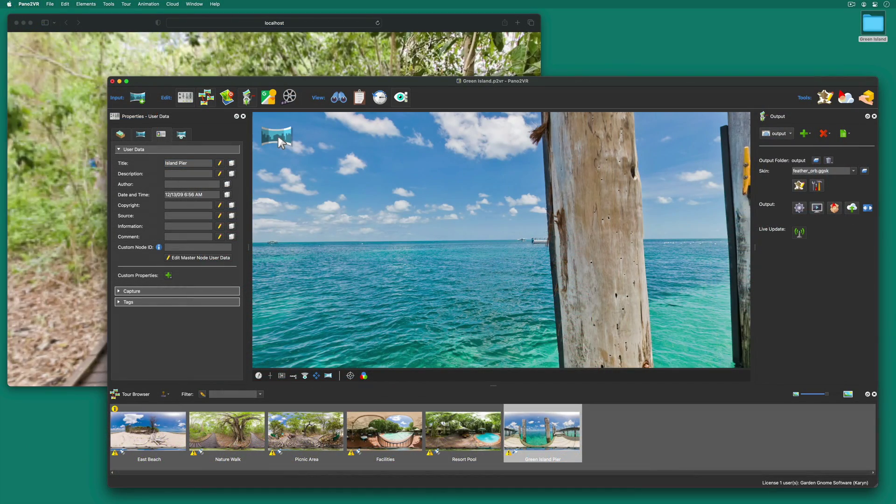
Reload the tour preview and check the Nature Walk, Picnic Area and Island Pier scenes.
click(150, 51)
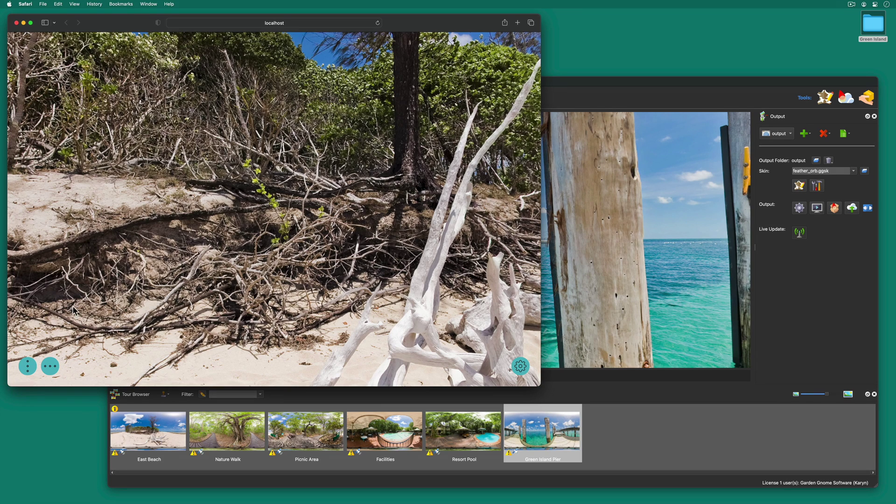
click(55, 363)
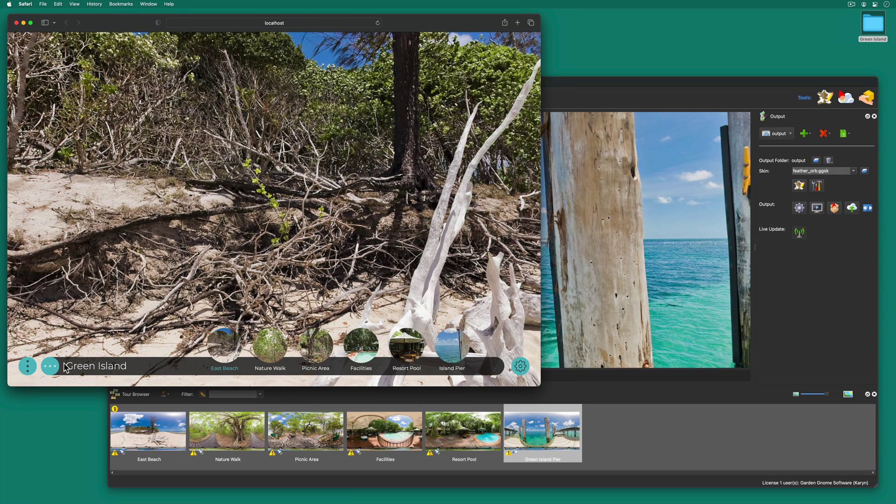
click(272, 357)
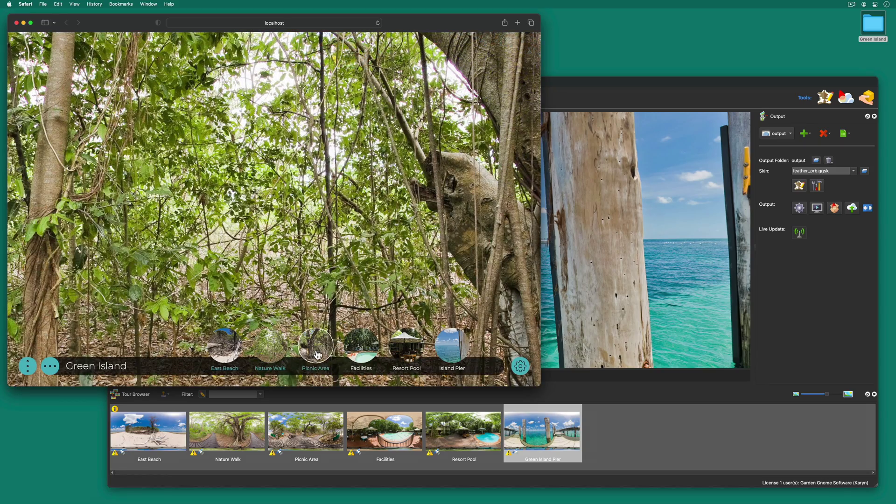
click(316, 347)
click(451, 350)
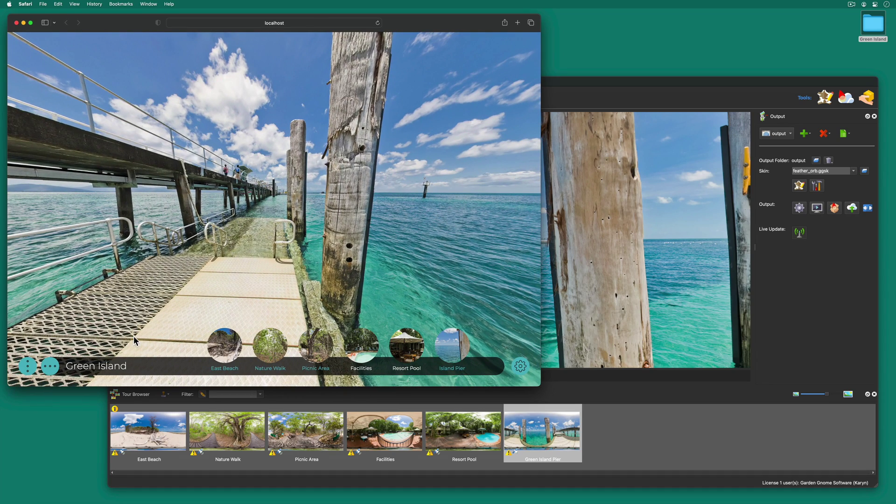
click(589, 304)
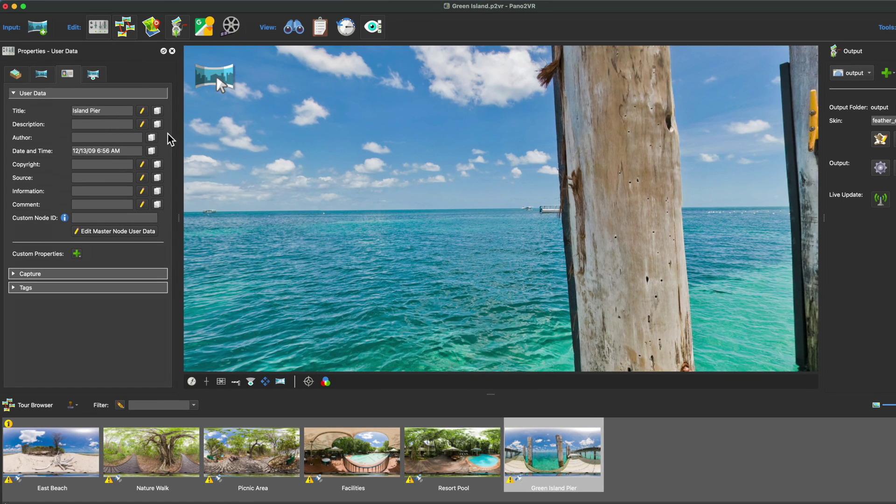
Set East Beach's default view facing the sea and driftwood.
click(173, 51)
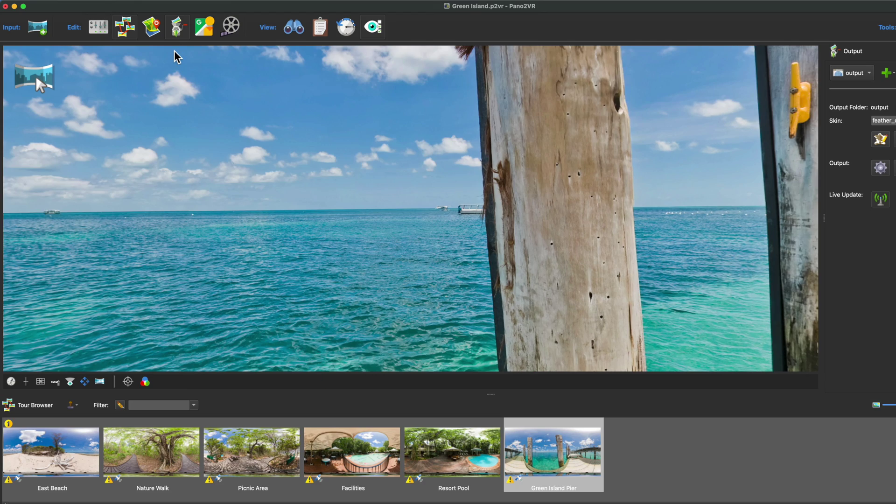
click(72, 453)
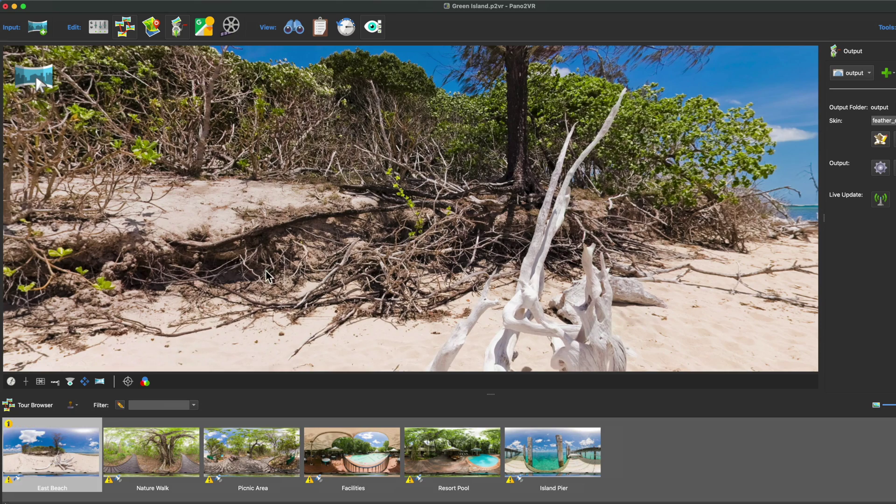
scroll(269, 275, down, 5)
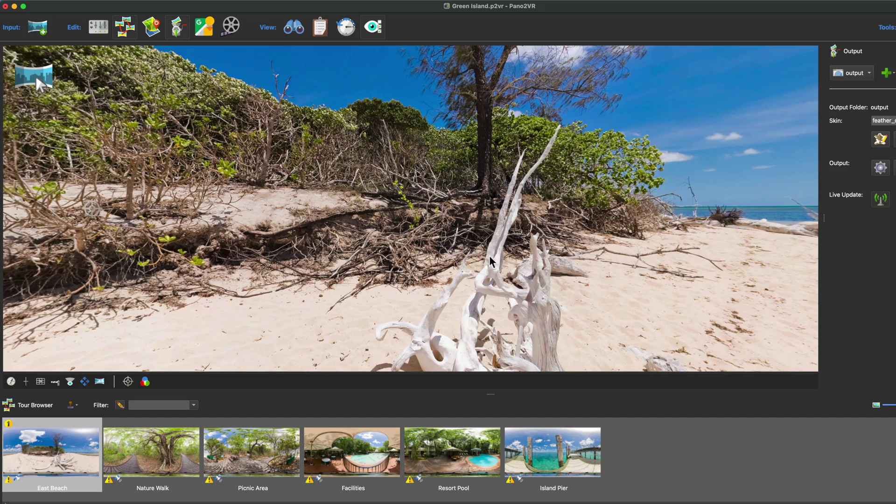
drag(490, 261, 409, 232)
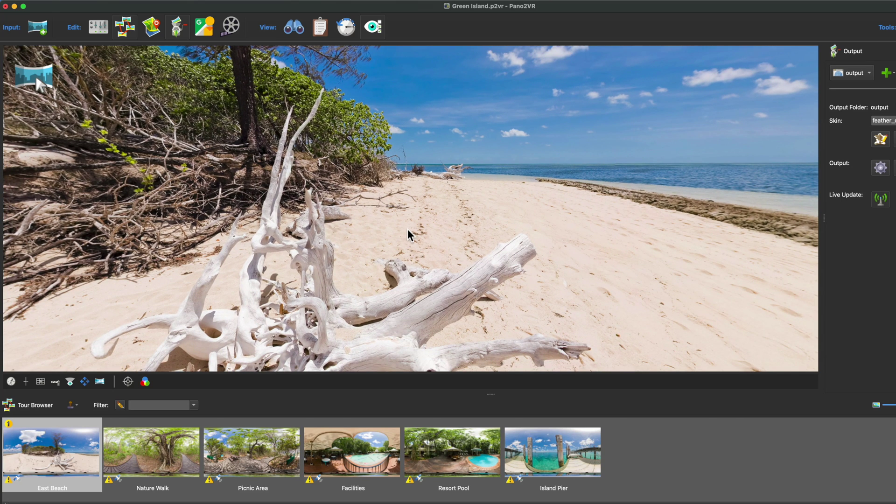
right_click(407, 230)
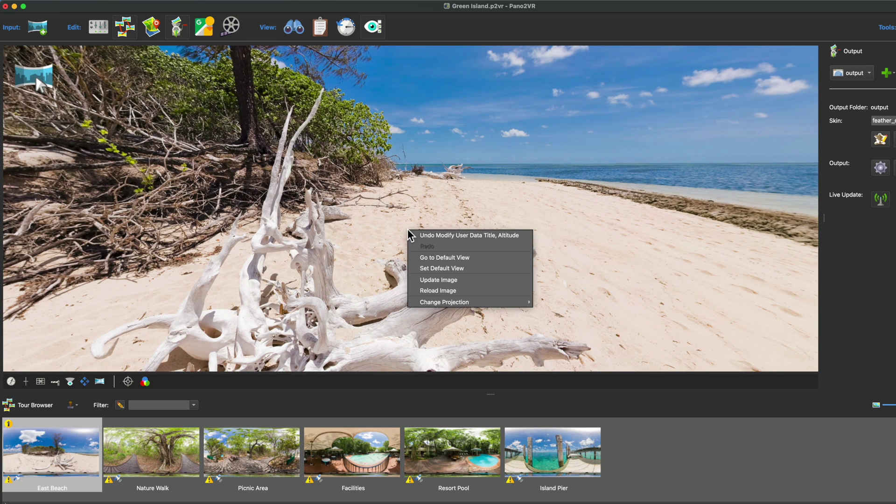
click(476, 275)
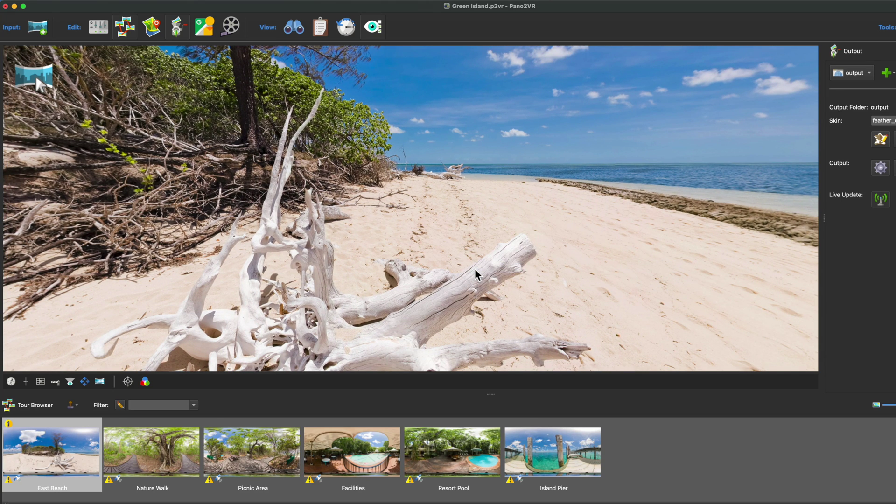
Set default views for Nature Walk and Picnic Area toward the boardwalk, then rebuild the output.
key(Right)
drag(655, 220, 429, 225)
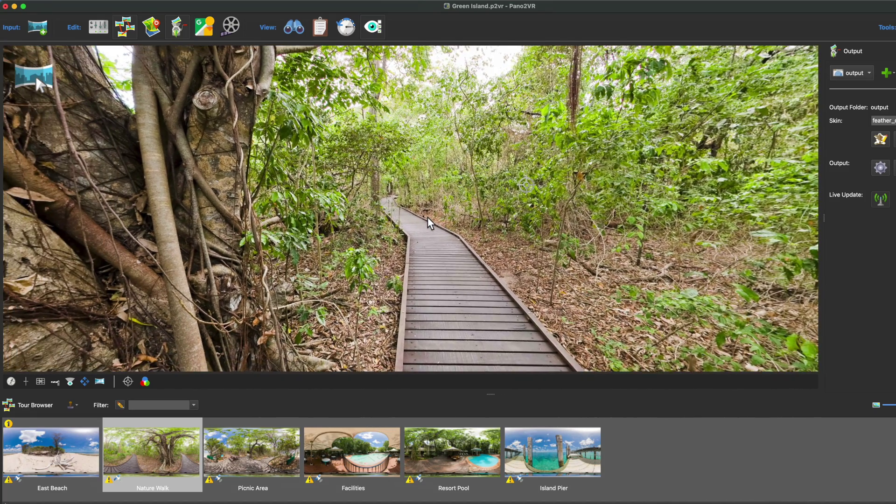
right_click(429, 225)
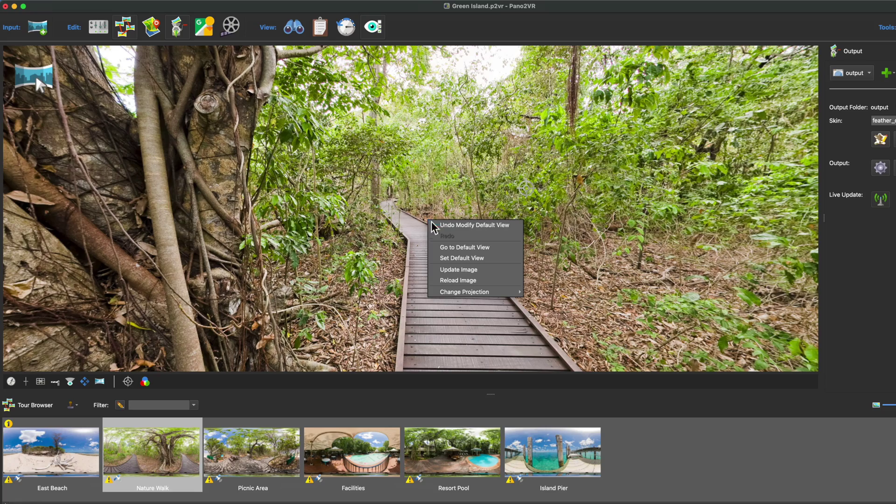
click(466, 258)
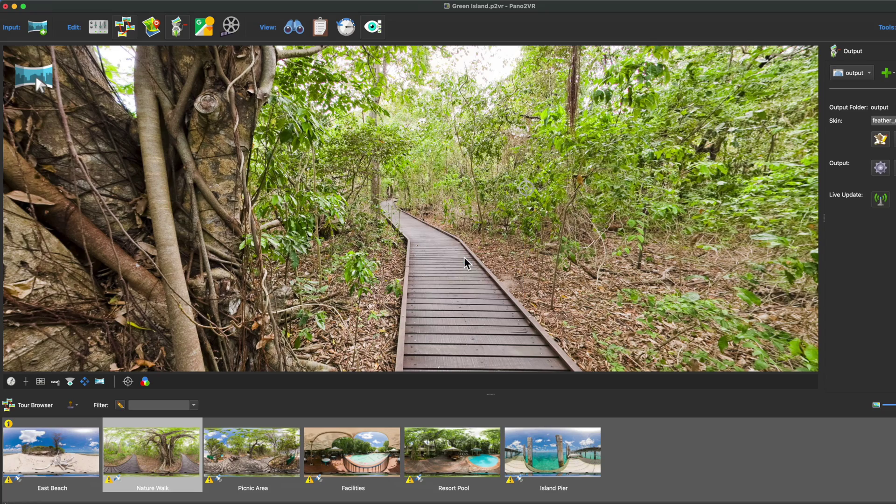
key(Right)
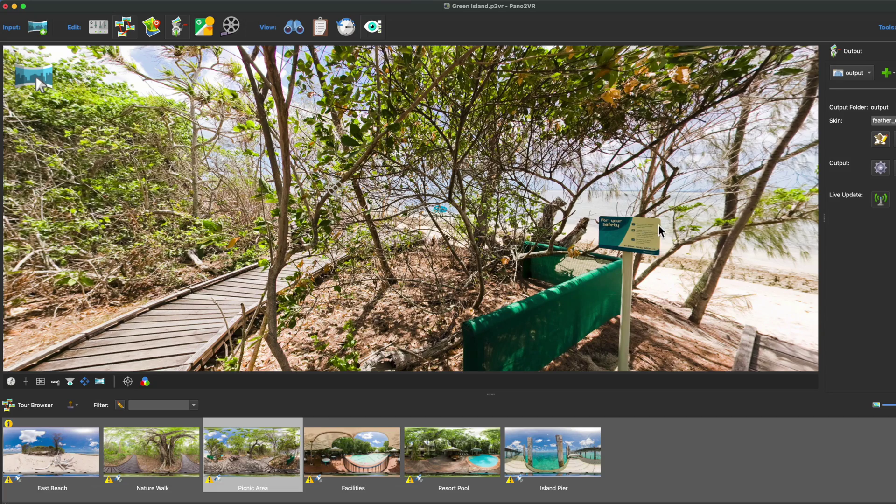
drag(464, 261, 373, 223)
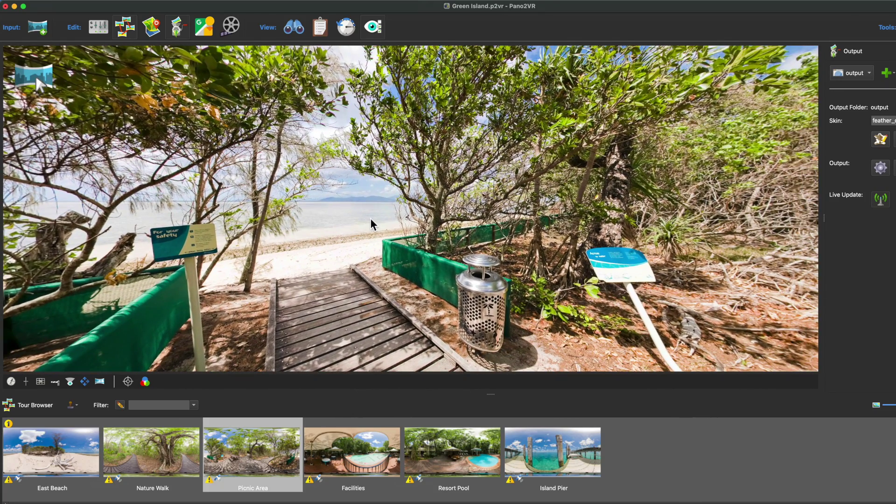
right_click(372, 222)
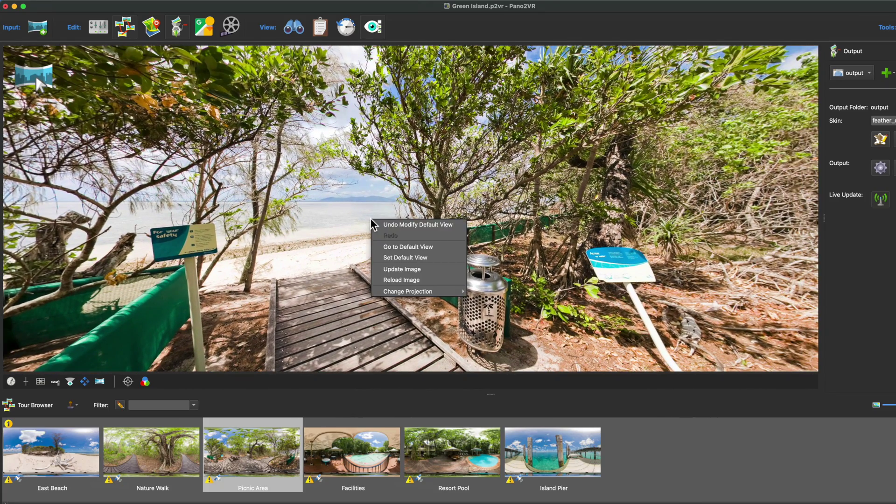
click(405, 258)
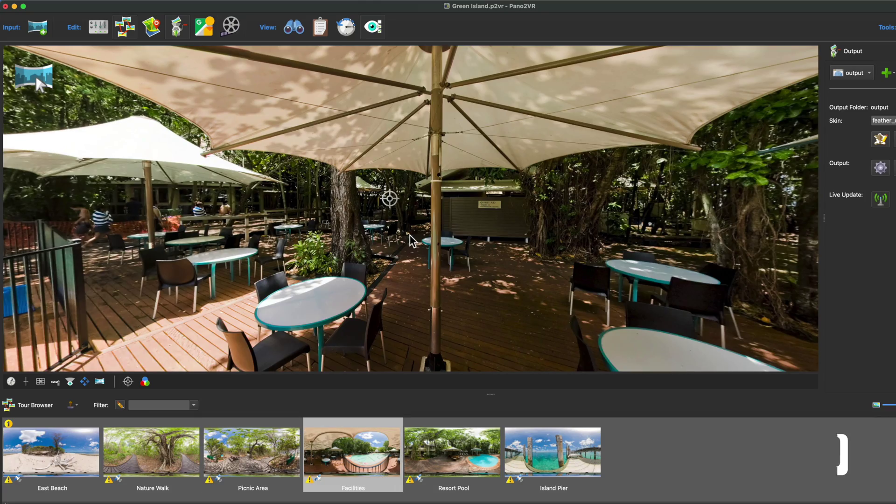
key(super+u)
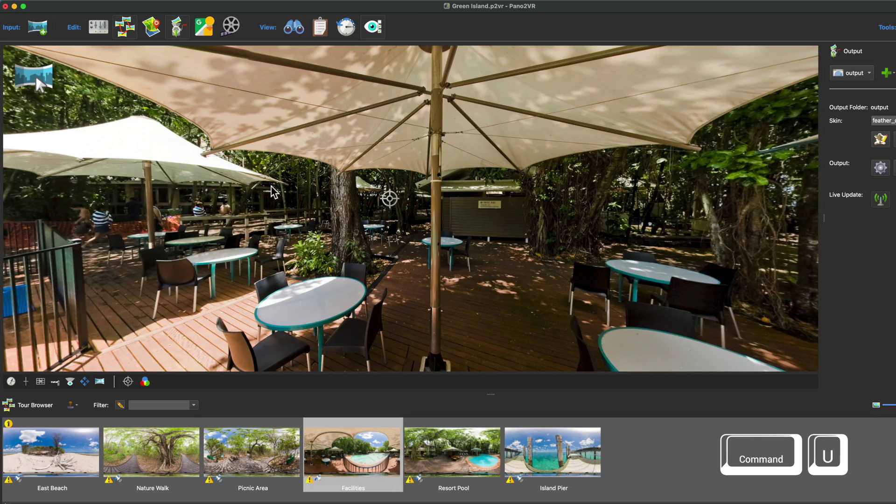
key(ctrl+u)
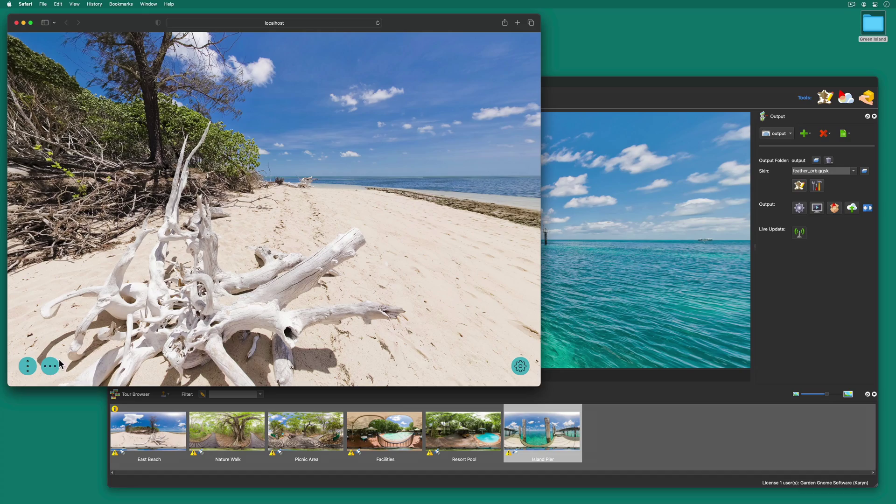
Visit the Nature Walk, Picnic Area and Facilities scenes in the preview, then return to East Beach.
click(51, 366)
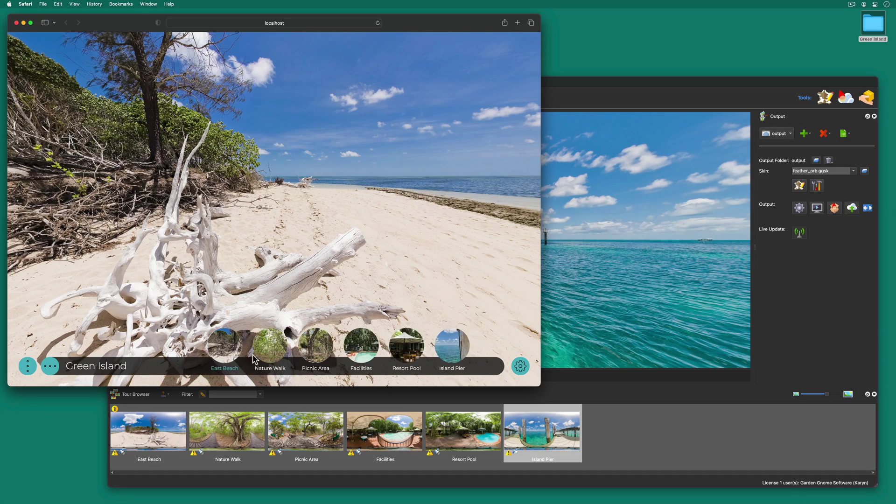
click(271, 357)
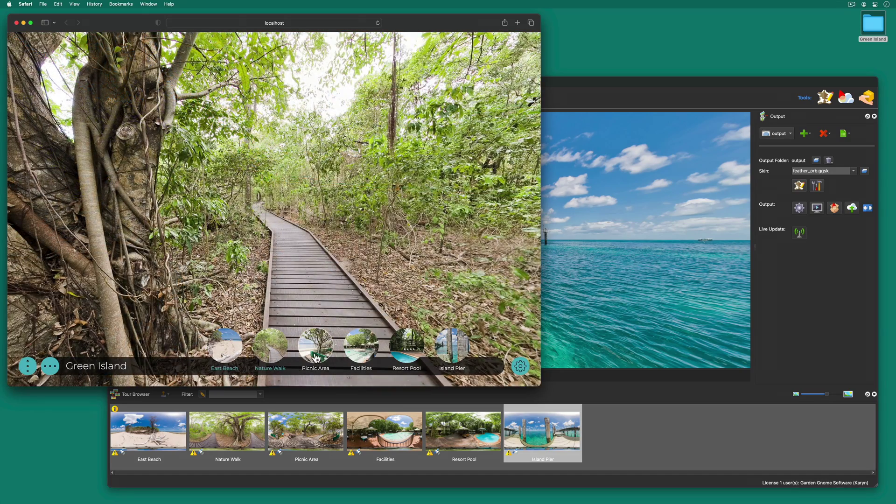
click(326, 357)
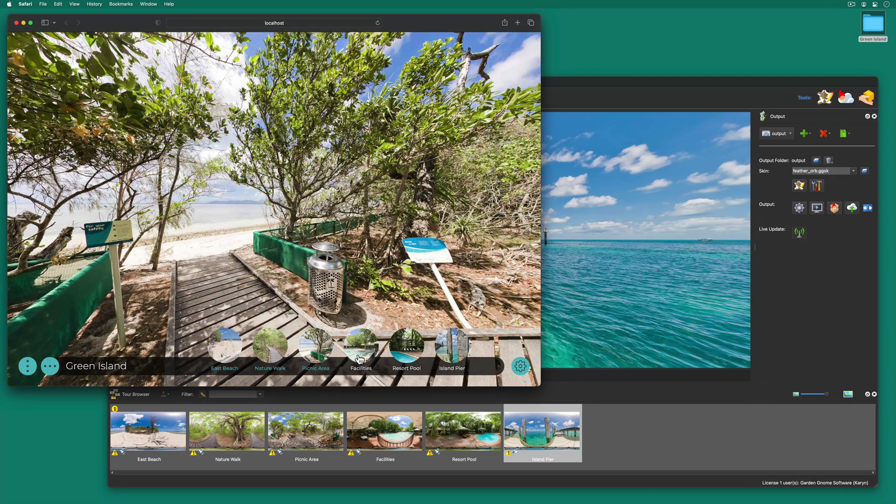
click(362, 350)
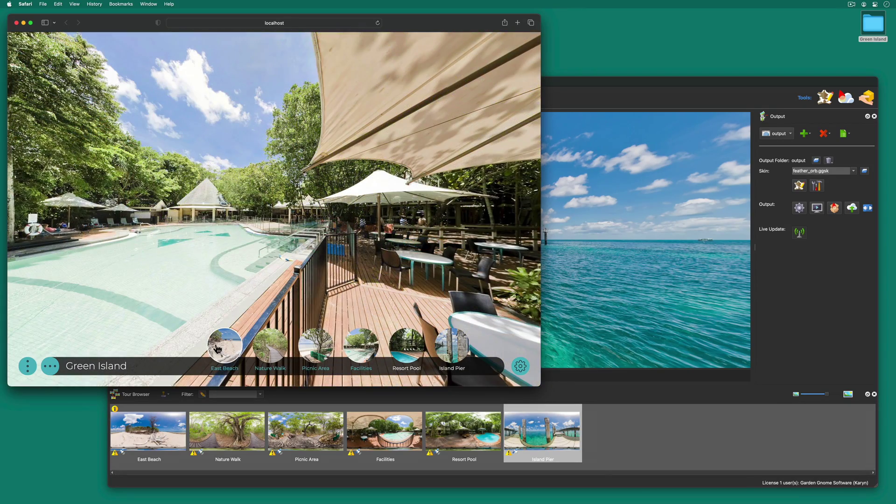
click(221, 352)
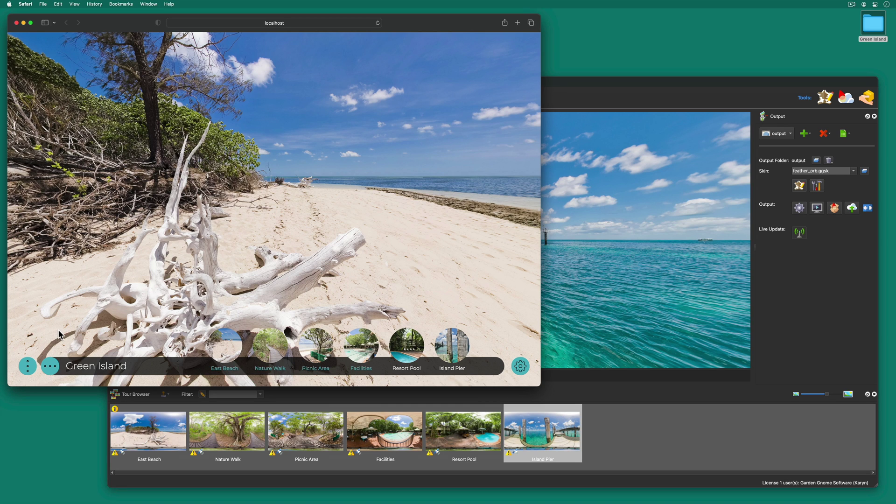
Change the feather_orb skin's modified accent colour from teal #4fb5c2 to grey #c2c1b9.
click(783, 279)
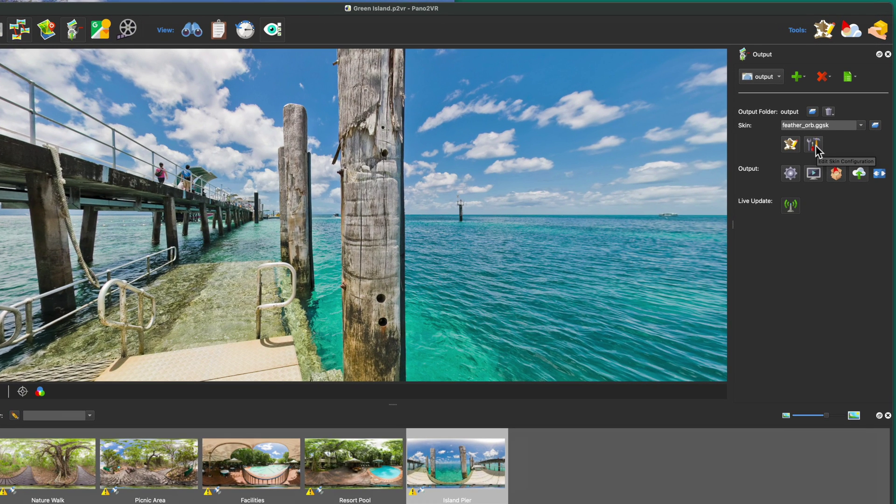
click(814, 144)
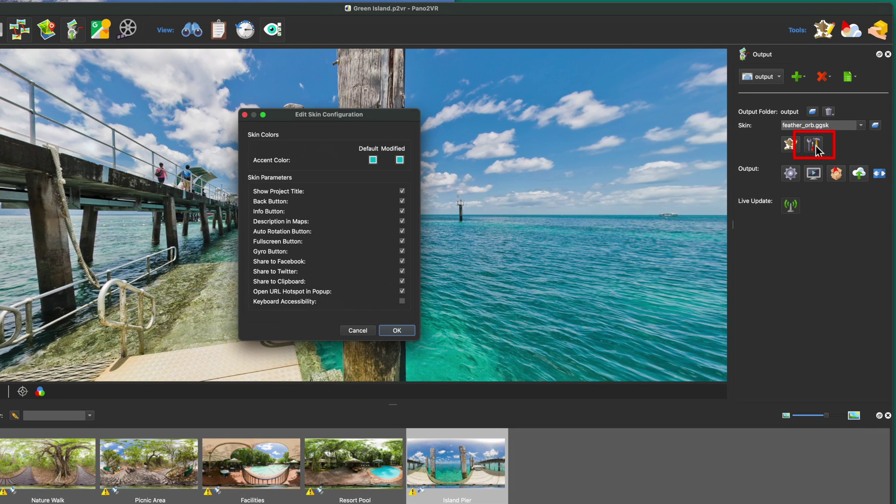
click(400, 160)
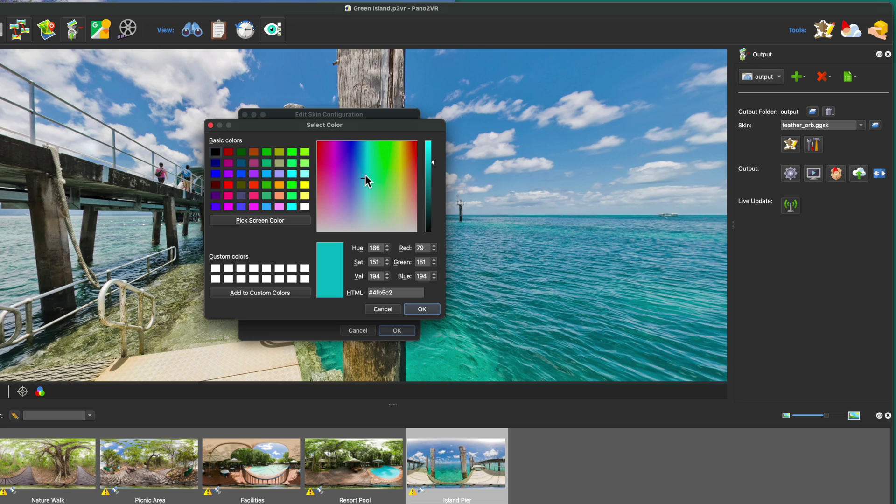
drag(365, 175, 401, 228)
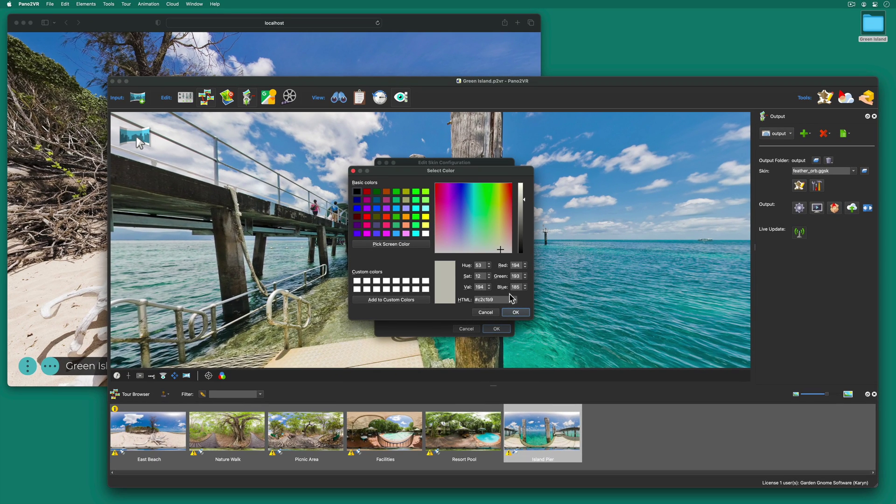
click(516, 312)
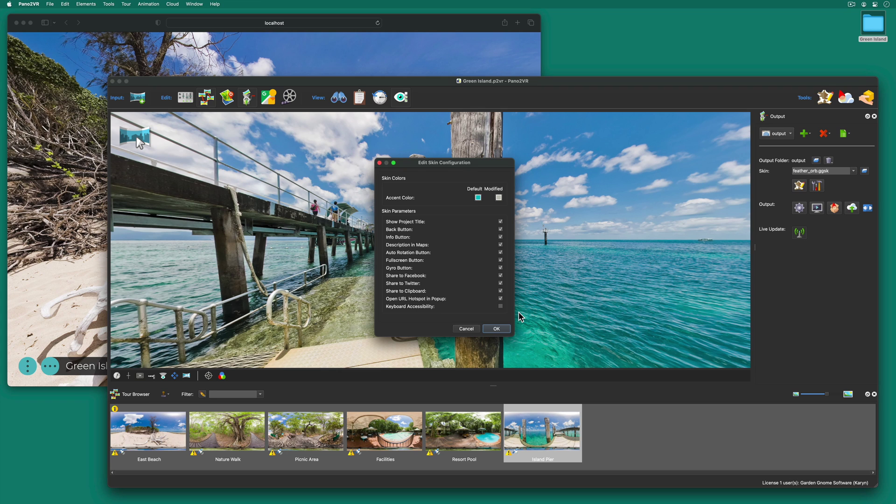
click(497, 329)
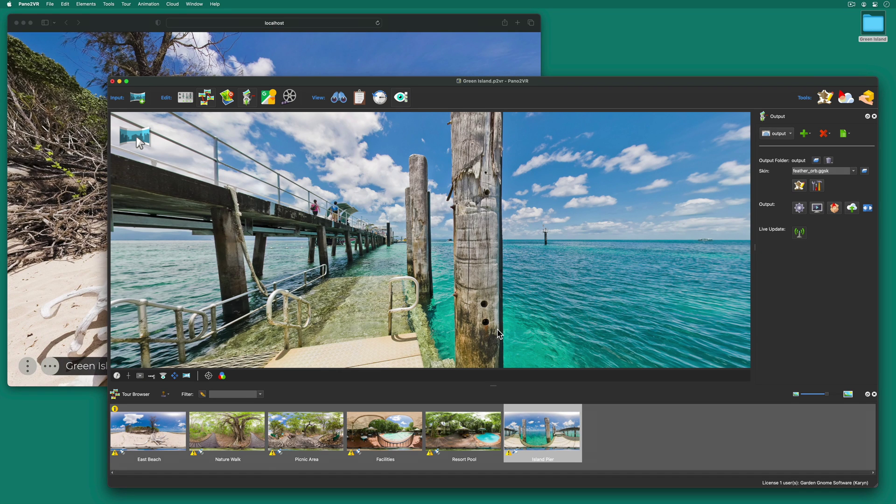
Switch to the Tour Map panel and bring up the Add Map / Add Floor Plan choices.
click(66, 323)
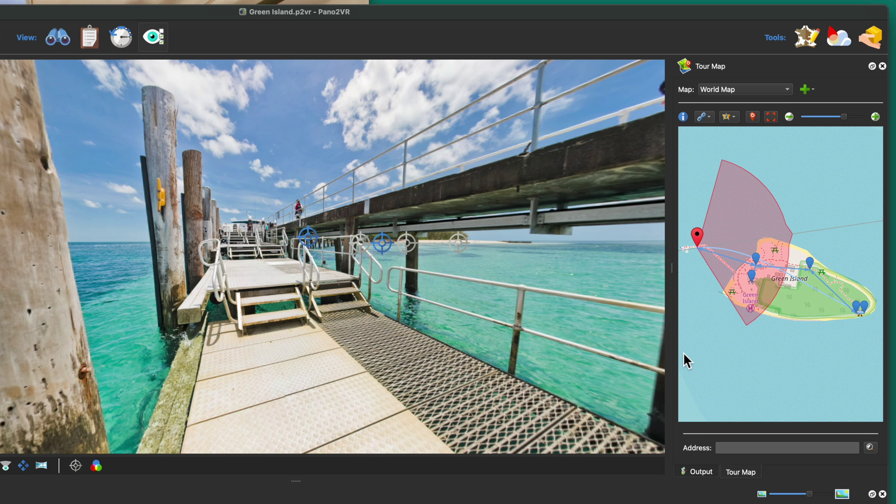
click(805, 89)
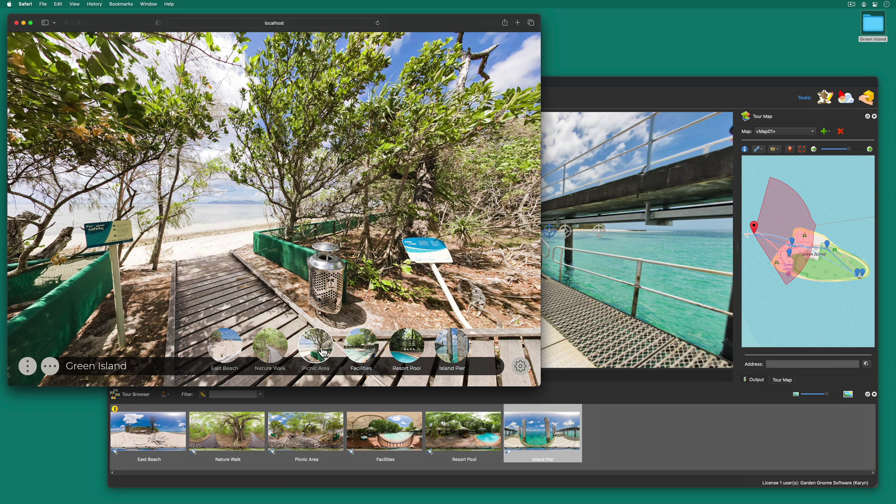
Open the Safari tour's map popup, jump to Island Pier, then return to Pano2VR.
click(29, 367)
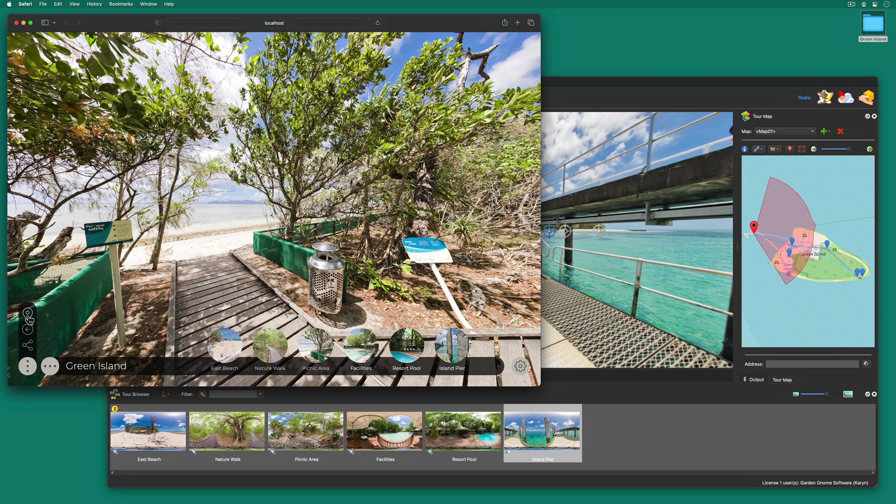
click(28, 316)
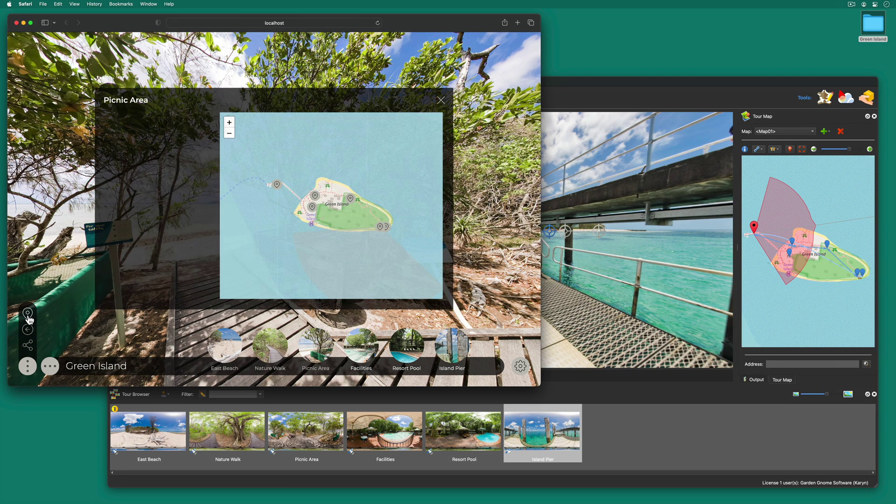
click(328, 265)
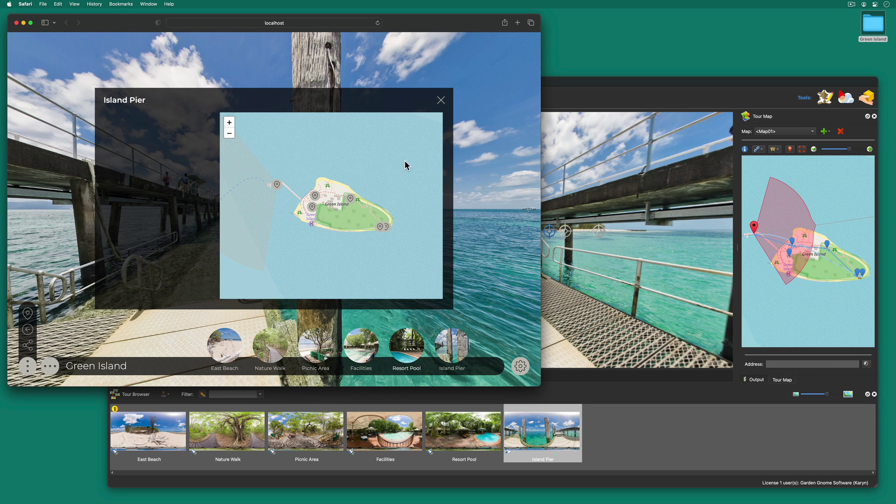
click(563, 188)
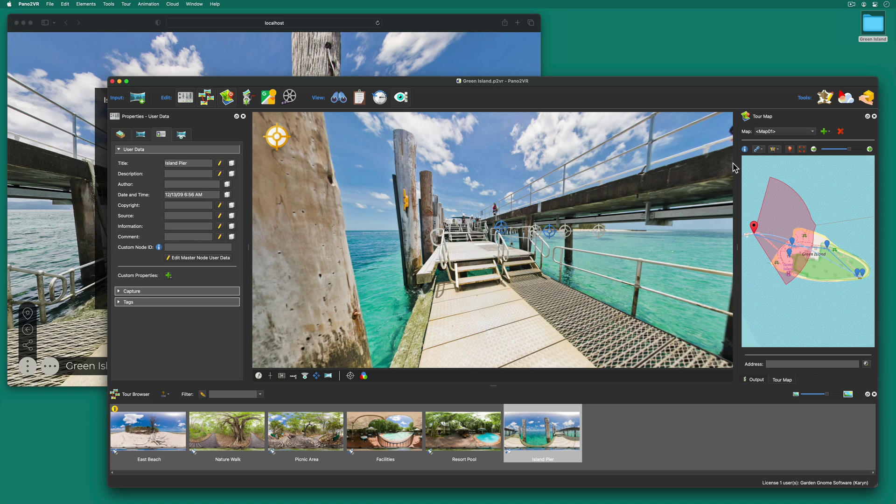
Turn off Description in Maps in the skin configuration and view the reloaded Safari tour.
click(757, 380)
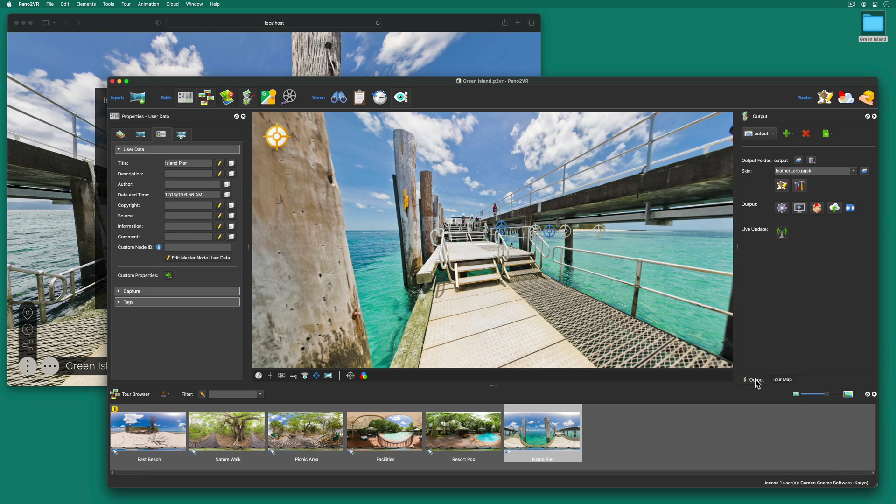
click(800, 187)
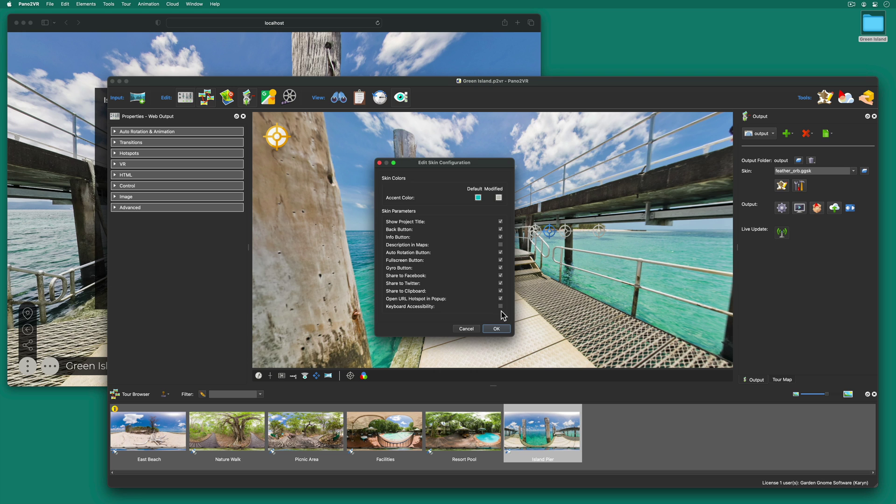
click(497, 330)
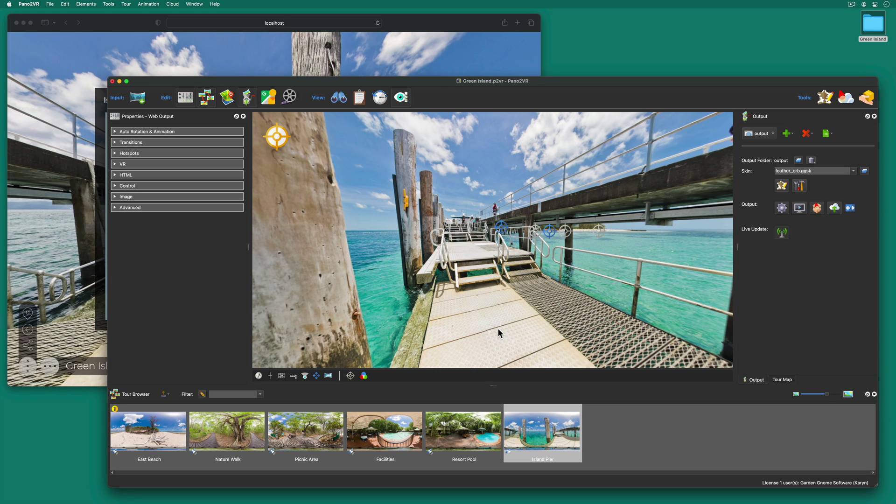
click(353, 55)
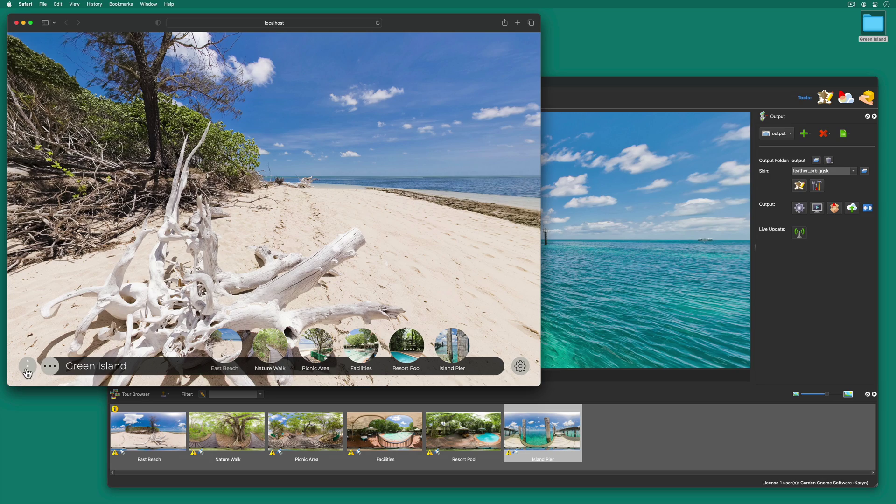
Step the Safari preview through the Nature Walk and Facilities scenes.
click(270, 348)
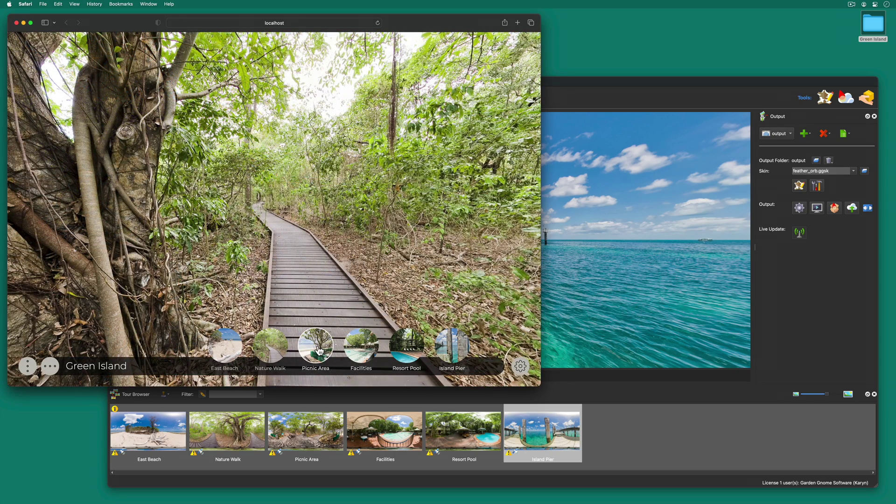
click(360, 350)
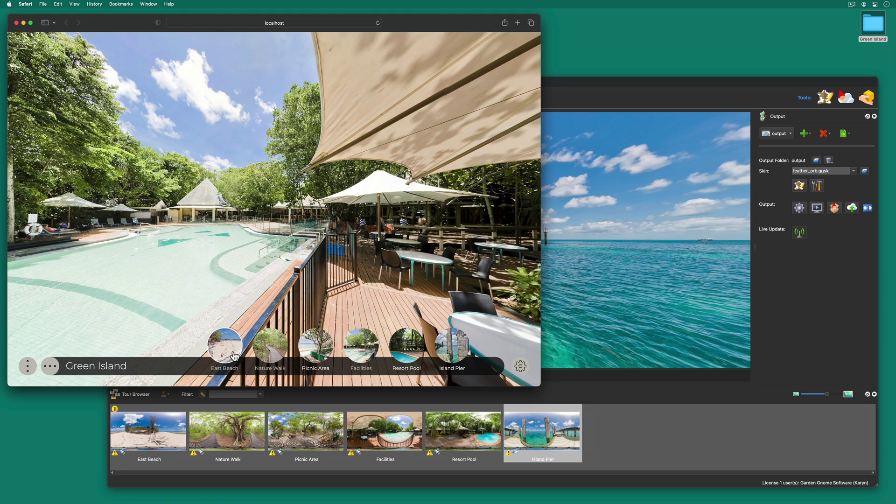
Add a point hotspot on the Island Pier panorama linking to East Beach.
click(577, 329)
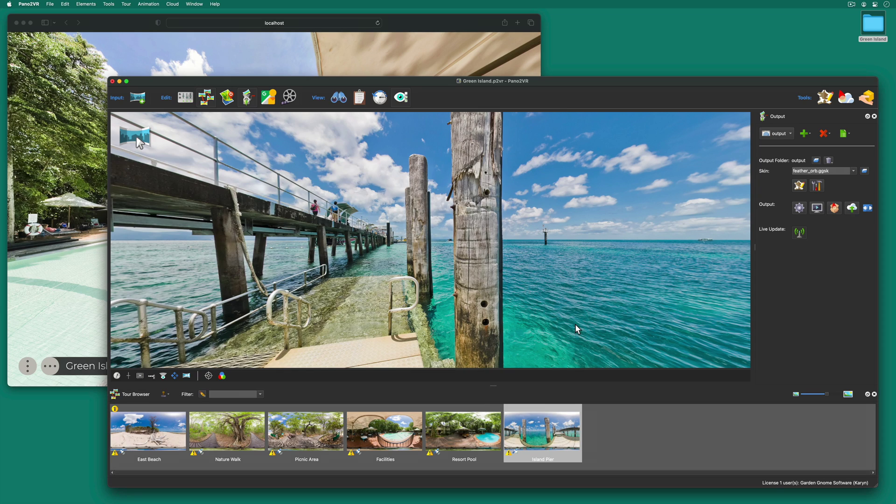
drag(684, 313, 366, 256)
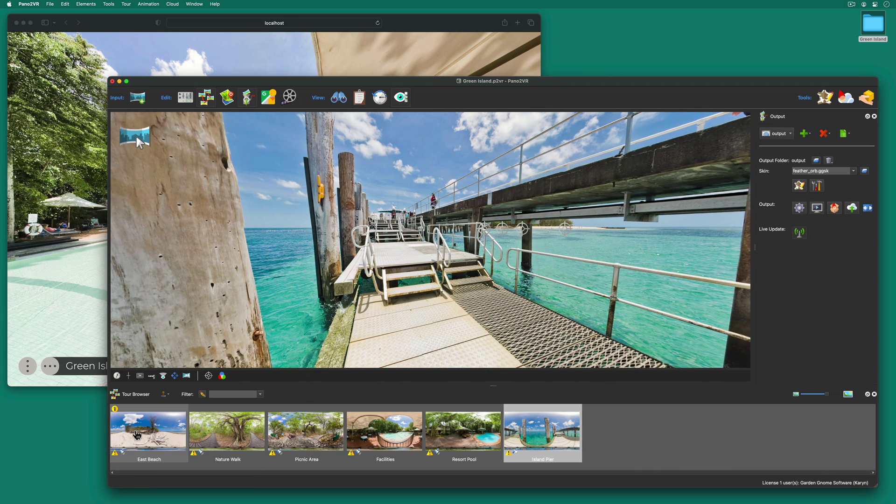
drag(136, 140, 136, 136)
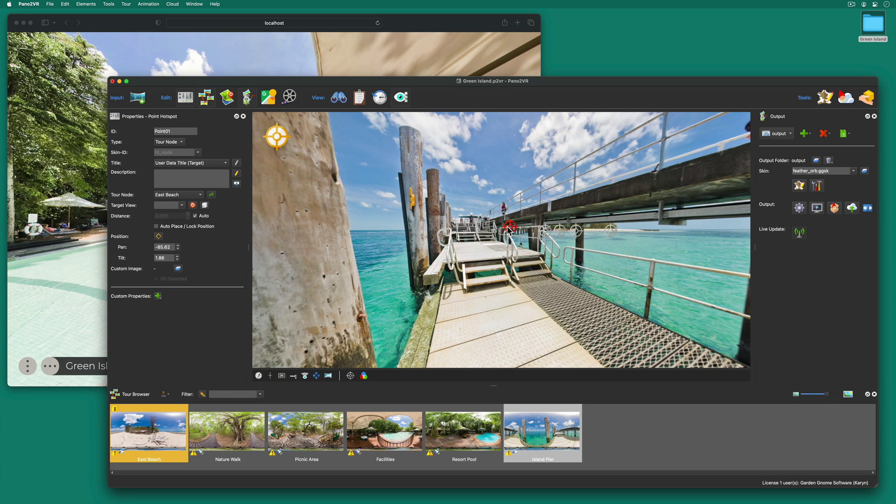
Auto-link the tour map's nodes to their closest neighbouring nodes.
click(226, 97)
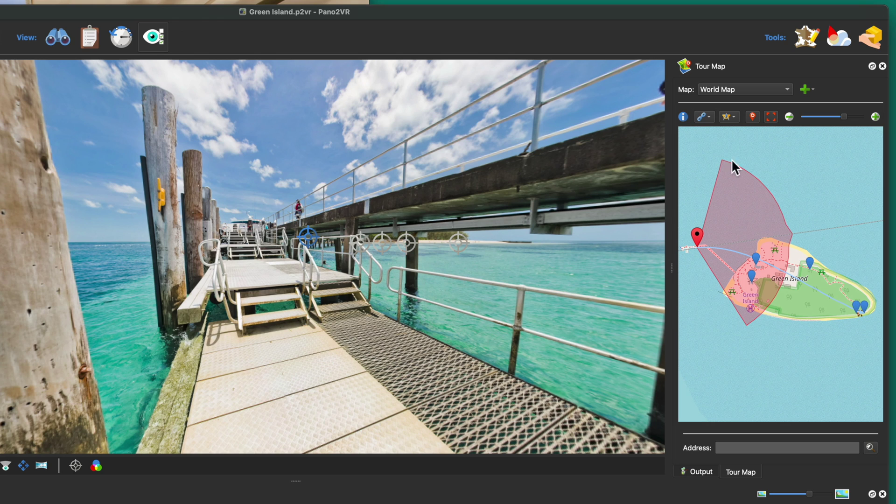
click(706, 118)
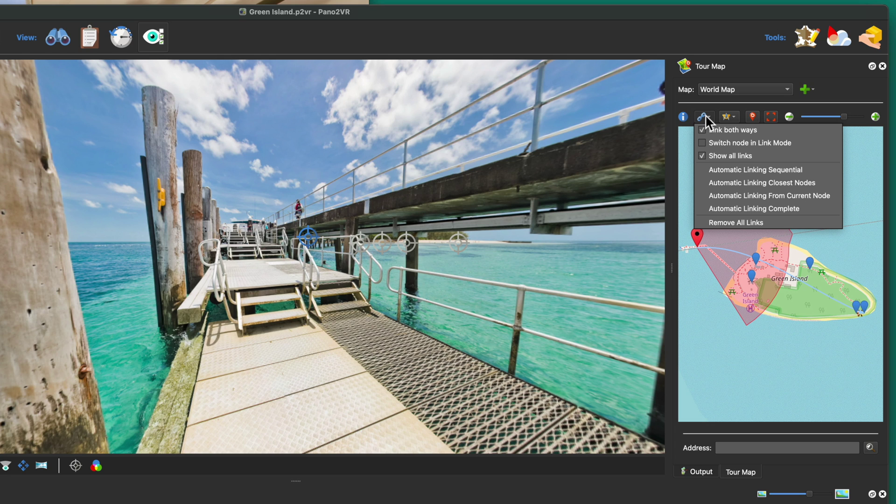
click(829, 184)
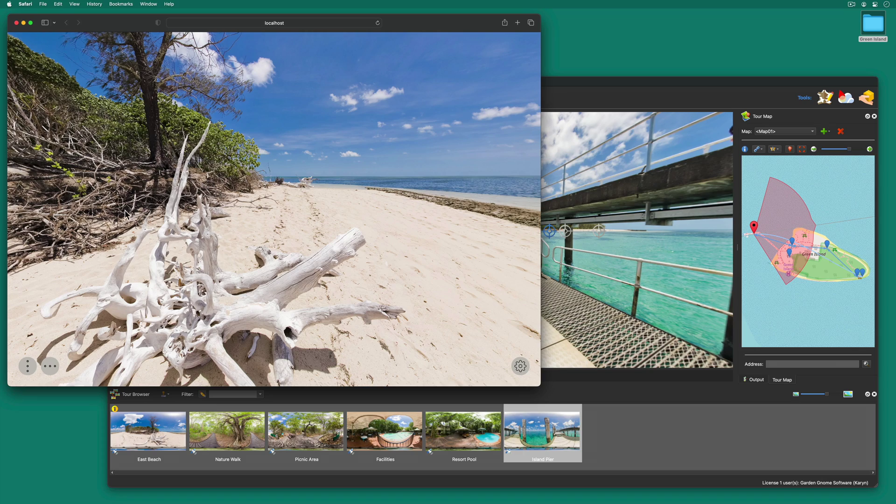
Follow East Beach hotspots to Picnic Area and Nature Walk, check the scene bar and map, then return to Pano2VR.
drag(92, 214, 234, 236)
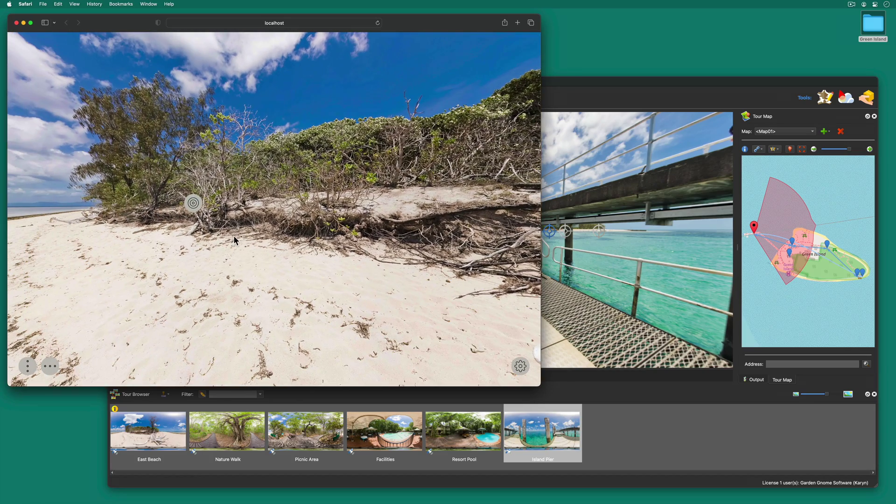
click(196, 212)
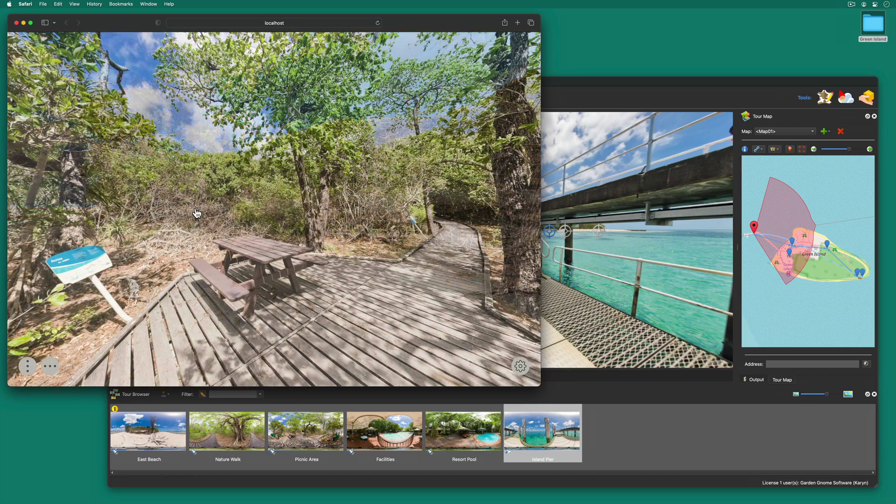
click(332, 205)
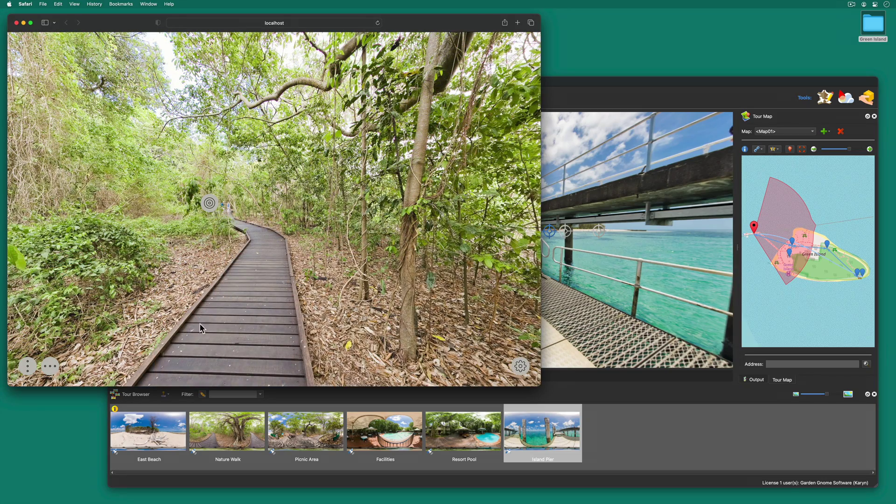
click(48, 368)
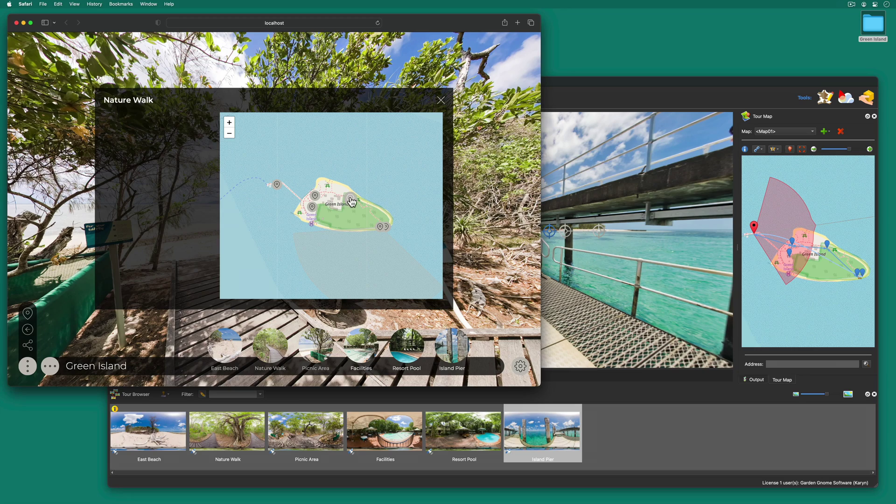
click(351, 202)
click(132, 440)
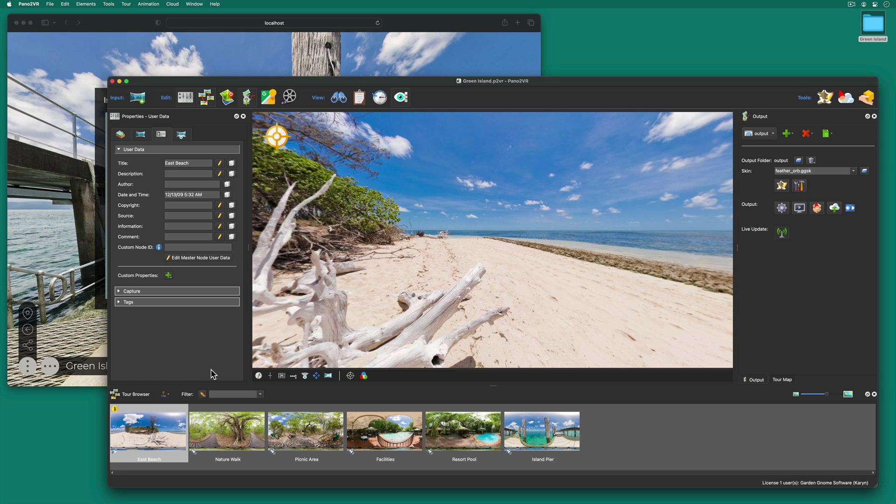
Drop green-island-guide-english.pdf onto East Beach as a hotspot titled Green Island Guide.
key(super+Tab)
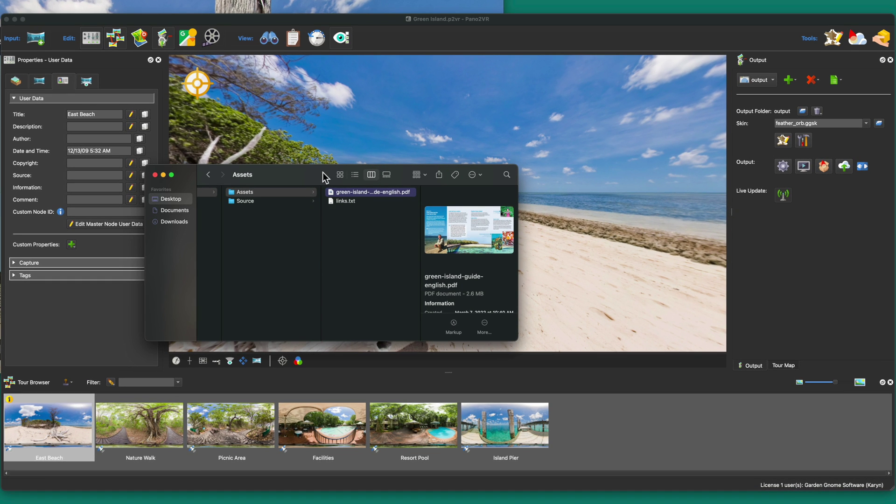
drag(318, 172, 467, 197)
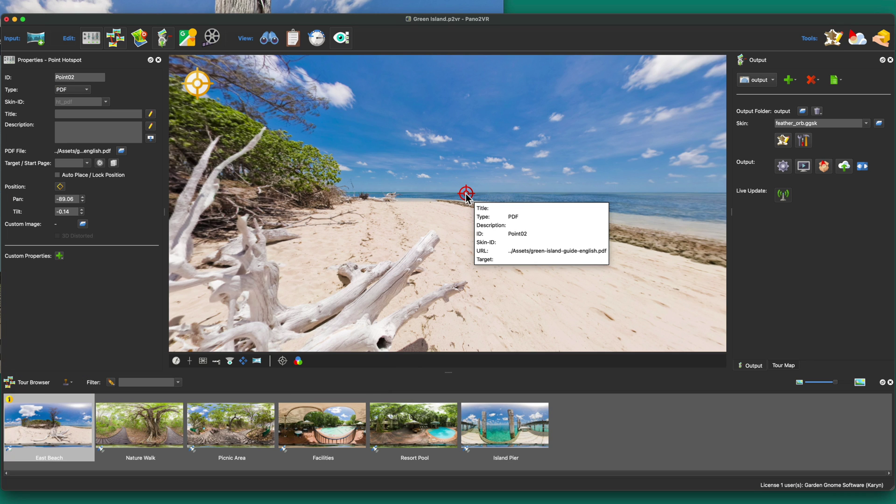
click(86, 115)
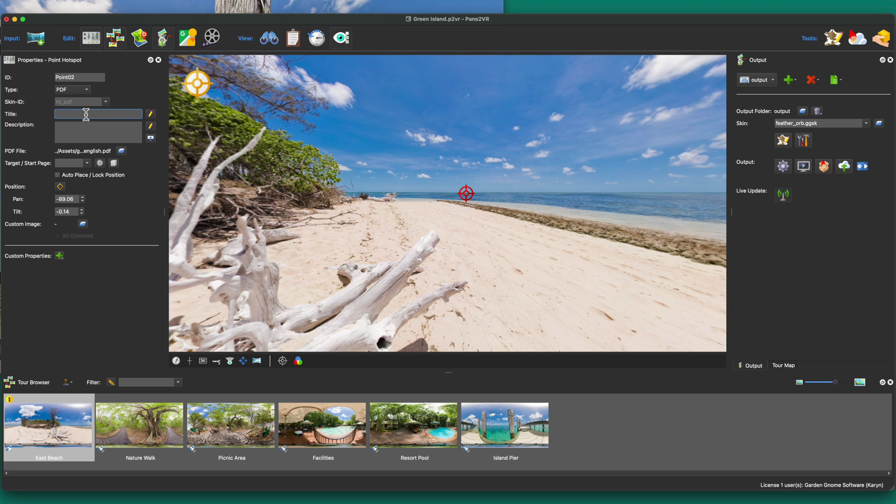
text(Gr)
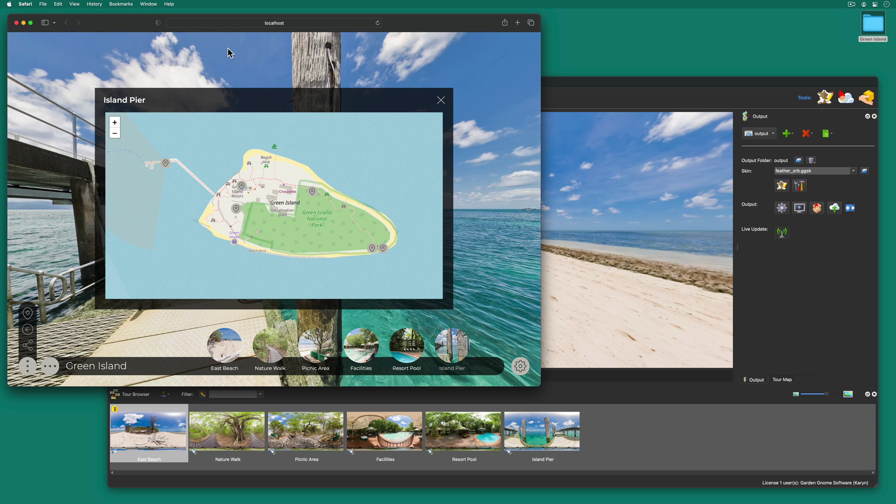
Reload the Safari preview, open the guide PDF from East Beach, and play its linked ranger video.
key(super+r)
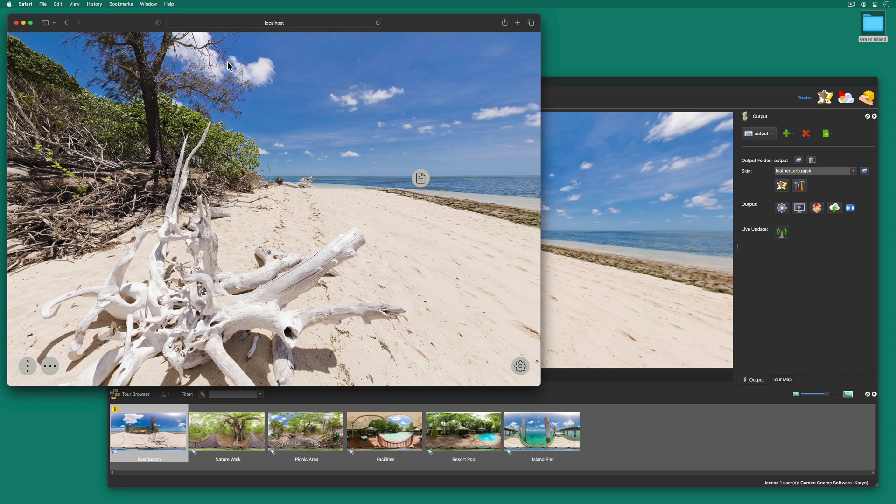
click(420, 178)
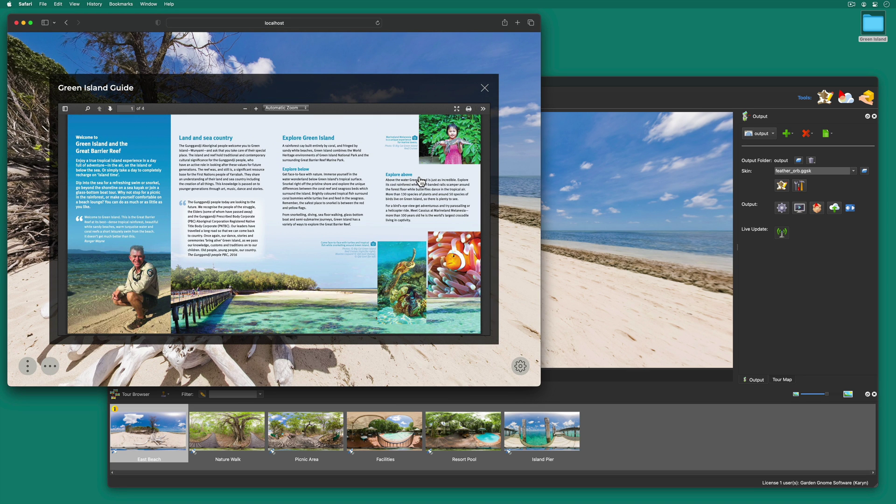
click(421, 181)
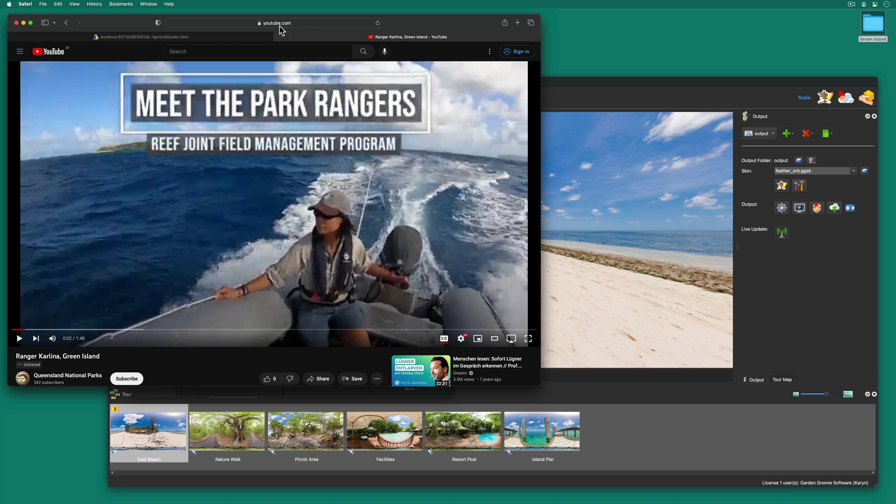
Drag the ranger video's YouTube URL onto East Beach to create a video hotspot titled after the video.
click(225, 27)
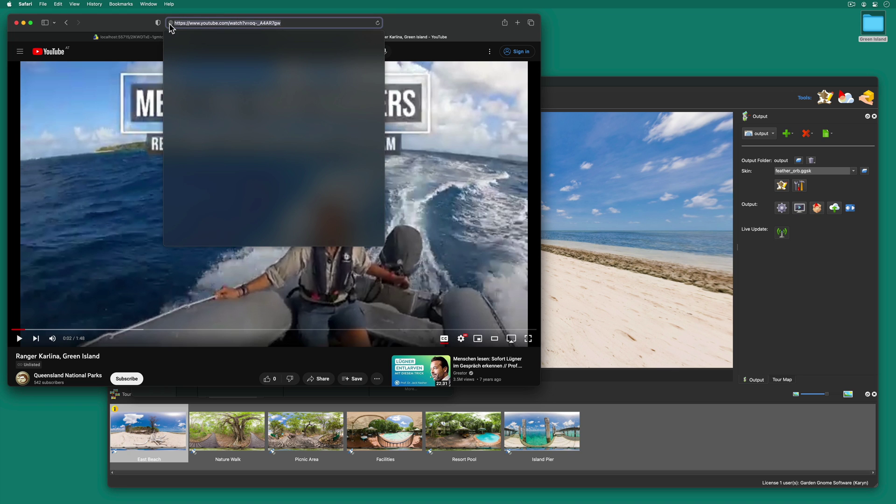
drag(275, 33, 571, 229)
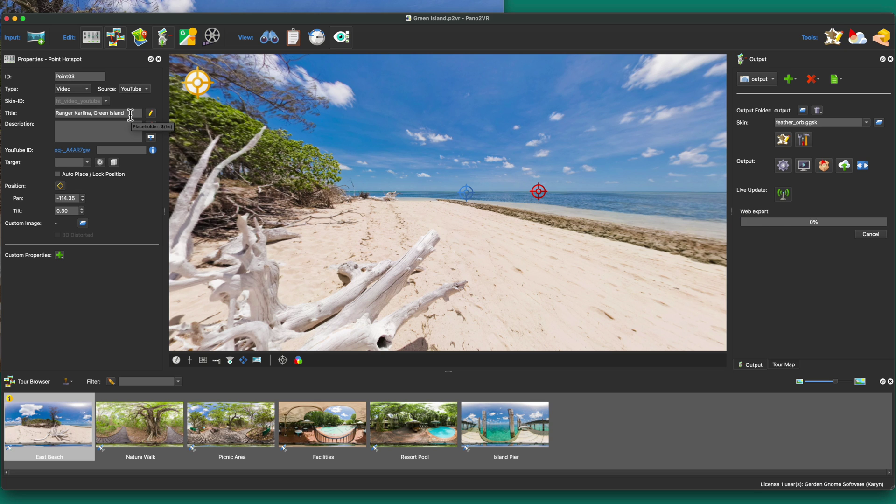
click(665, 225)
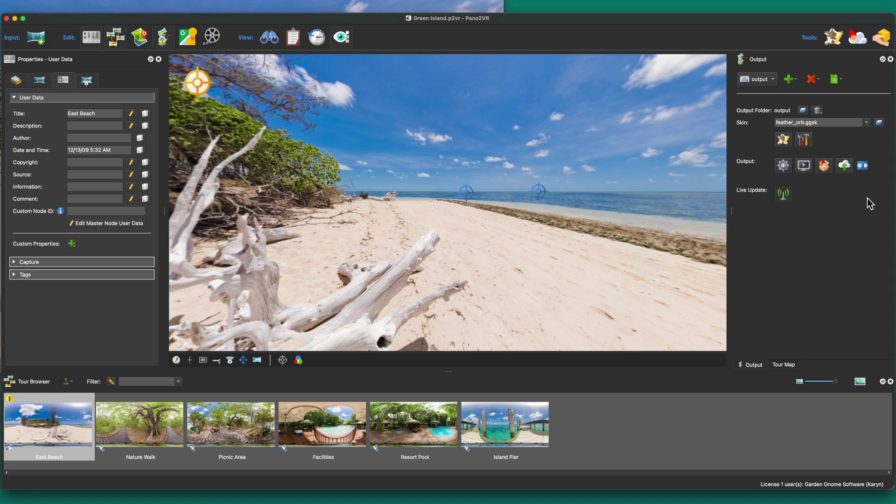
Export the HTML5 tour, overwriting pano.xml, and check index.html in Source/output.
click(784, 166)
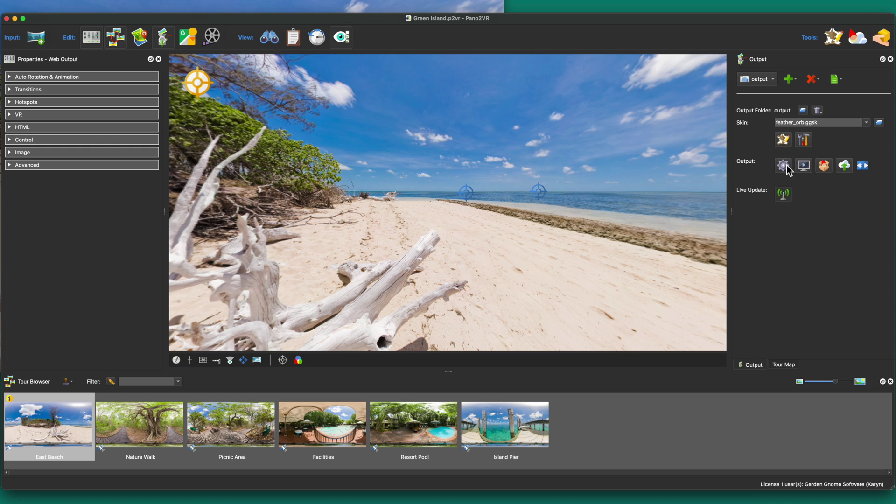
click(503, 263)
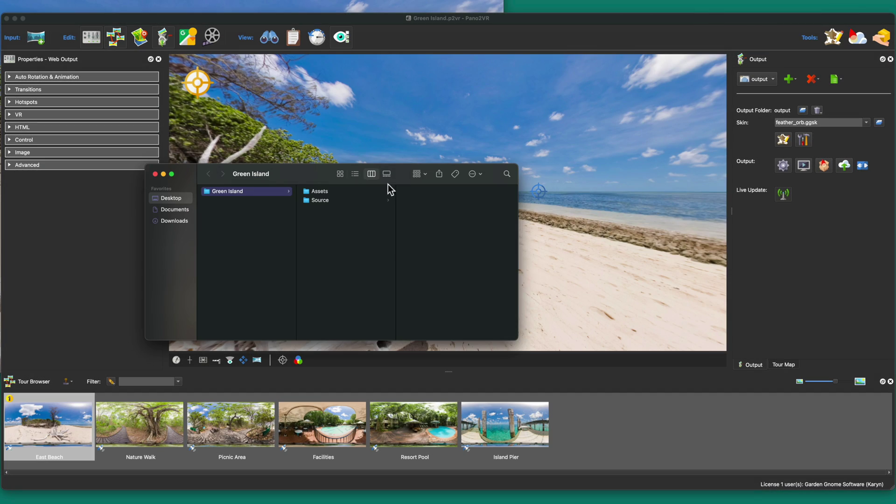
click(340, 205)
click(413, 201)
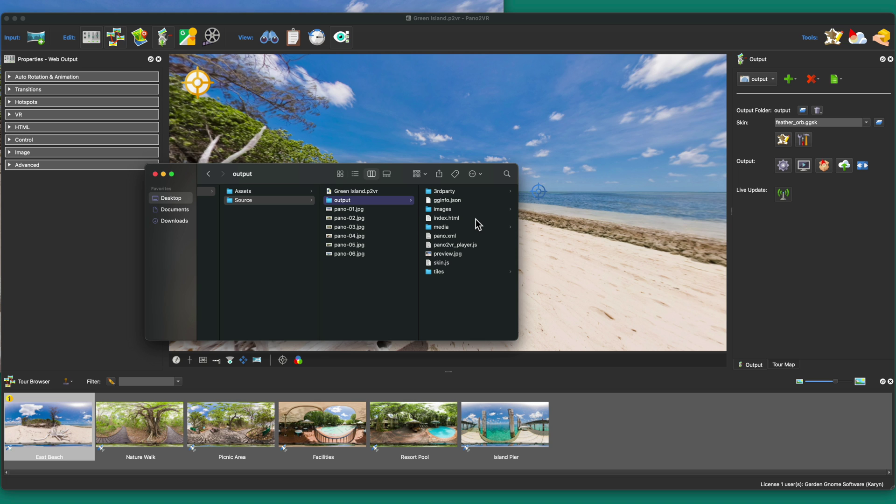
click(475, 219)
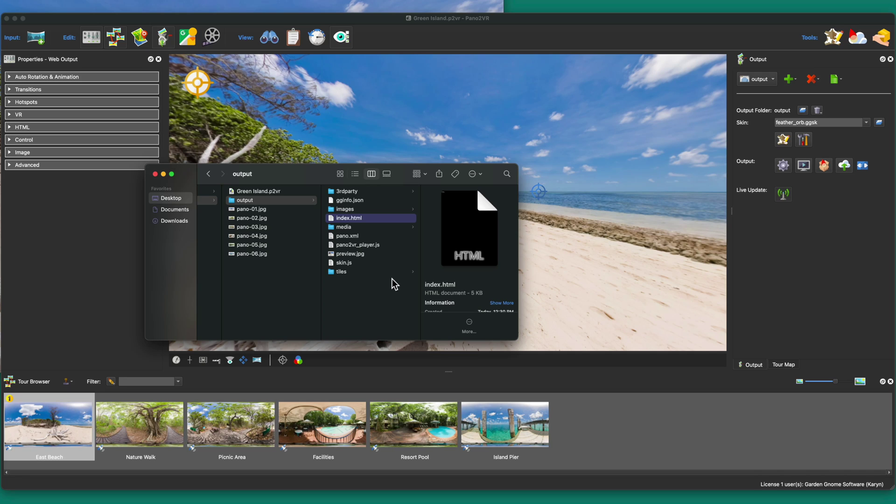
key(super+w)
Upload the Green Island tour to gnome.cloud, overwriting pano.xml and accepting the hosting terms.
click(844, 165)
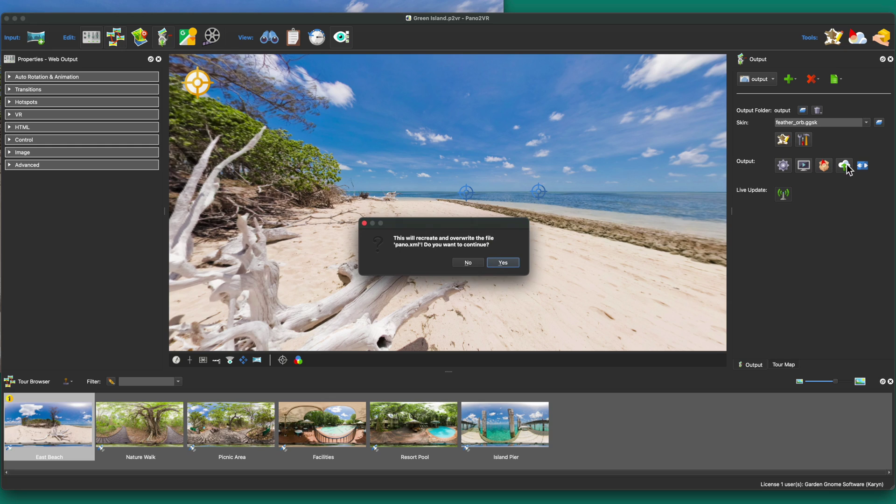
click(499, 263)
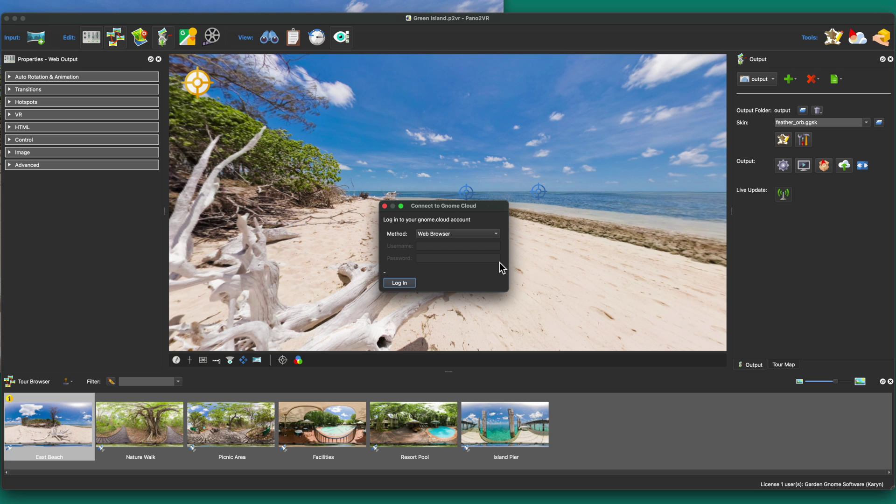
click(412, 241)
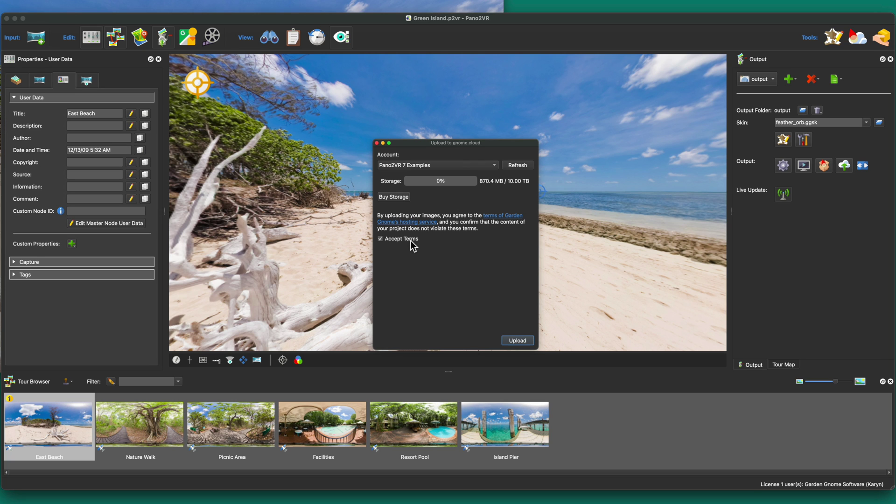
click(526, 342)
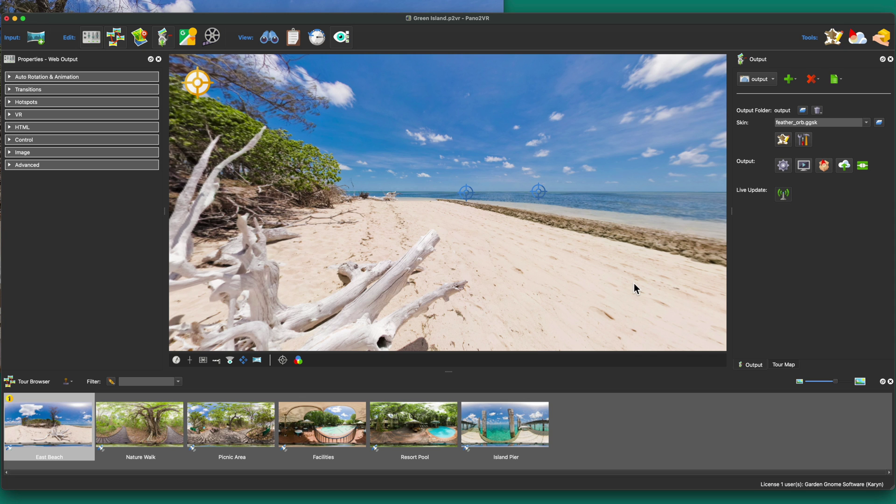
View the Green Island cloud project's share link and QR code, then close the cloud windows.
click(857, 40)
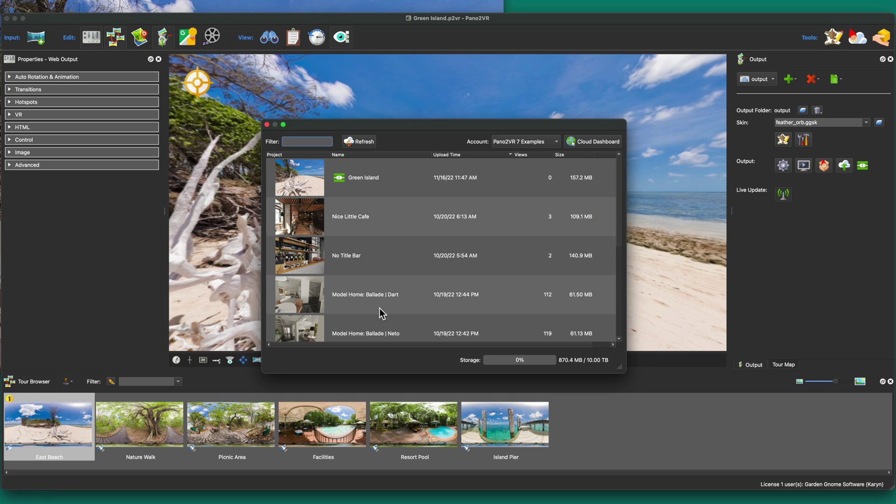
click(387, 192)
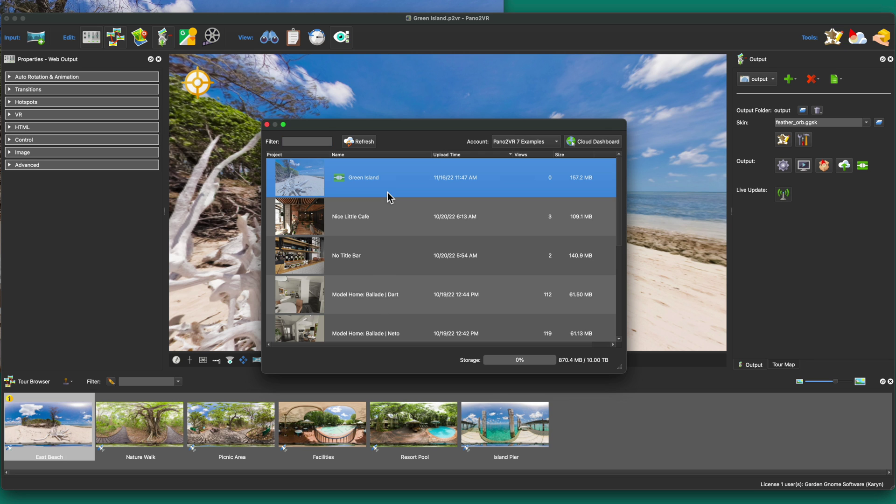
right_click(391, 175)
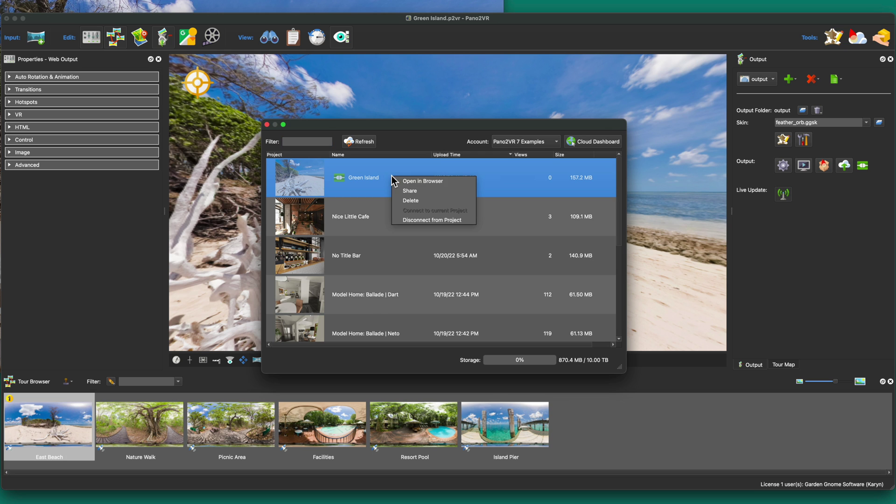
click(425, 190)
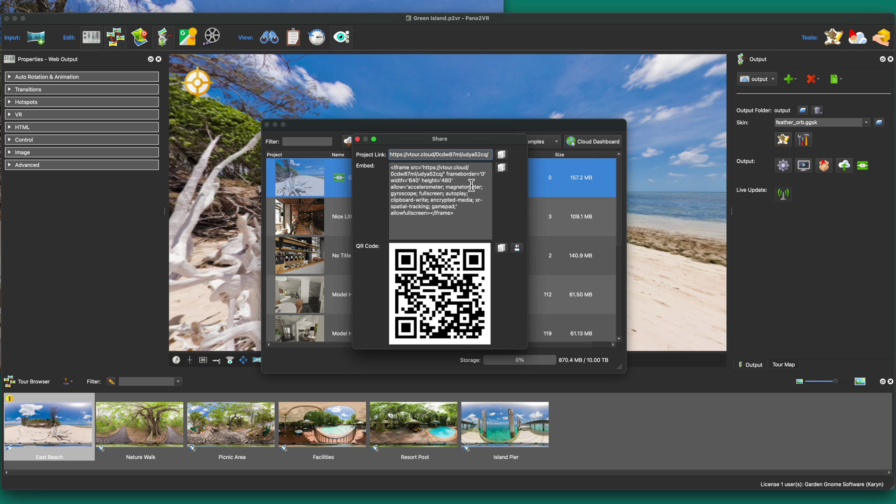
click(358, 140)
click(267, 124)
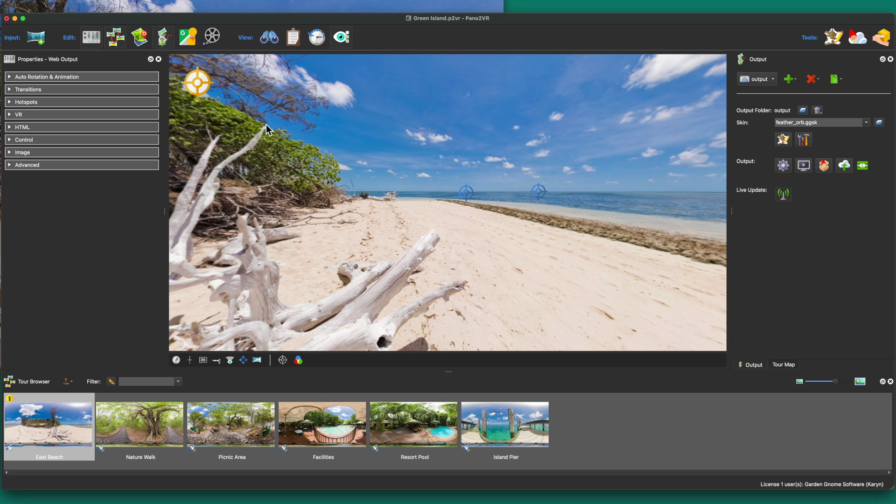
Export Green Island.ggpkg, then pan around East Beach in GGPKG Viewer to its PDF and video hotspots.
click(824, 166)
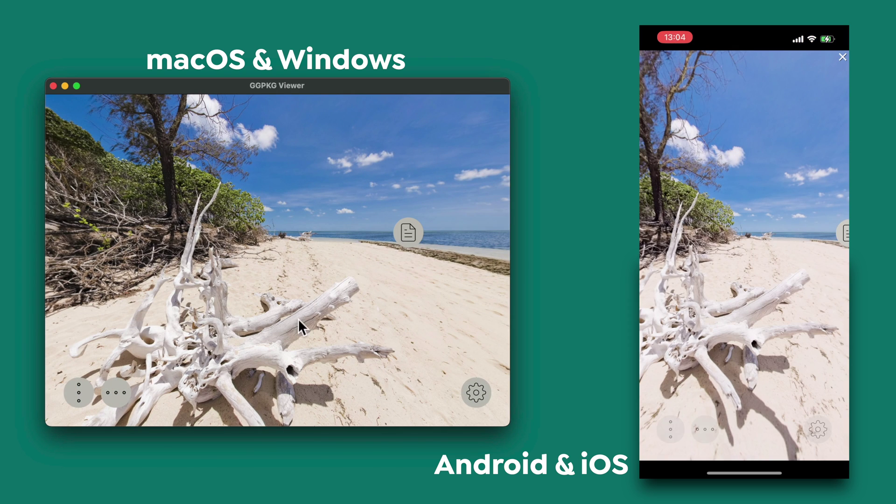
drag(298, 318, 203, 281)
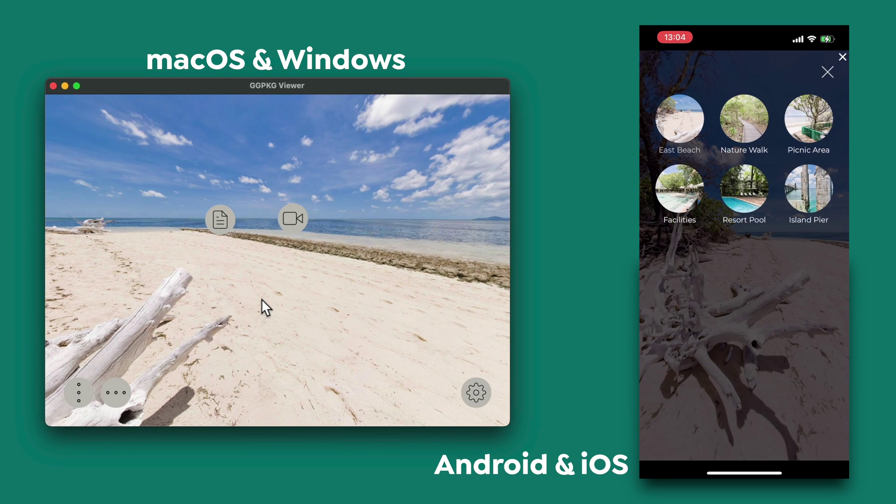
drag(261, 298, 363, 316)
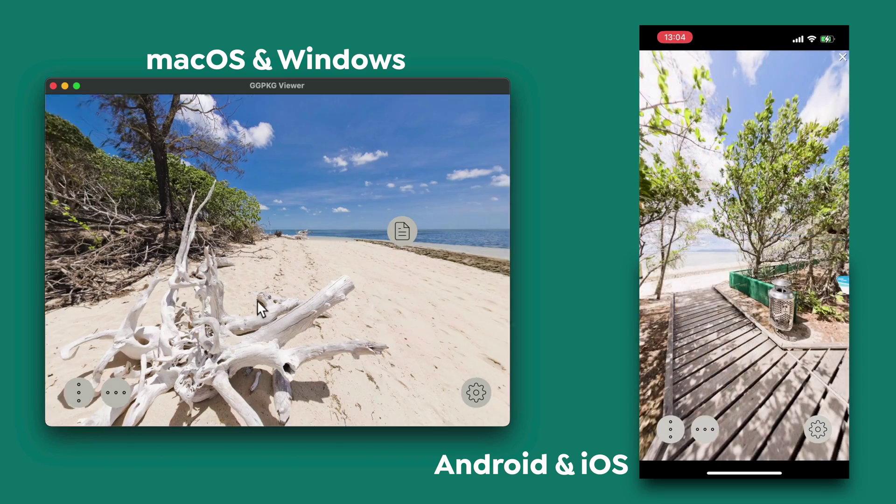
drag(257, 301, 208, 294)
drag(260, 304, 364, 323)
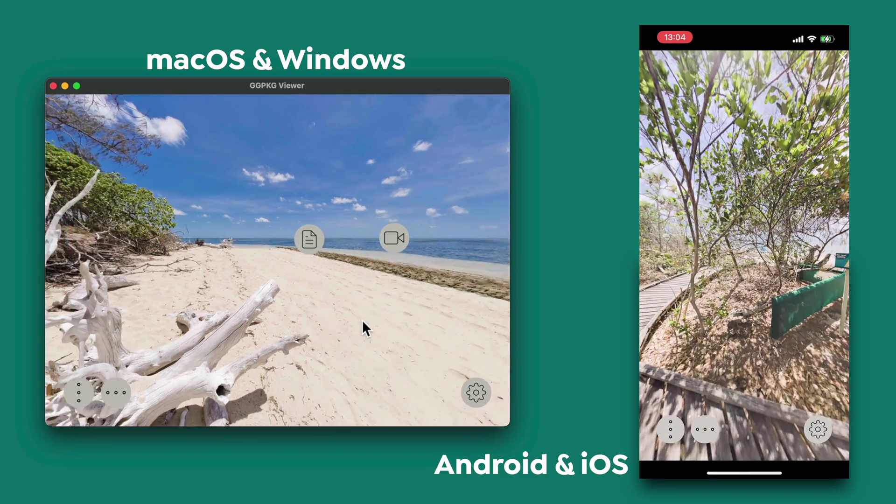